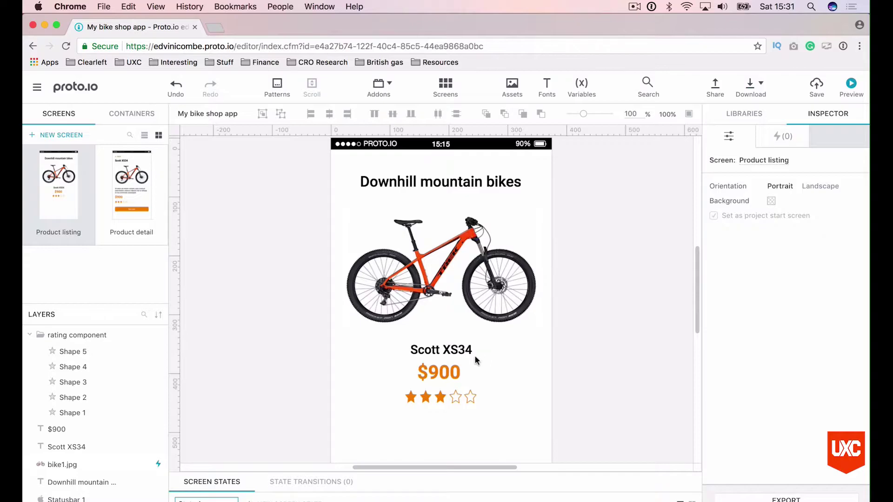
- Inspect the $900 price, the Product detail price and Buy now button, then return to Product listing
left_click(455, 372)
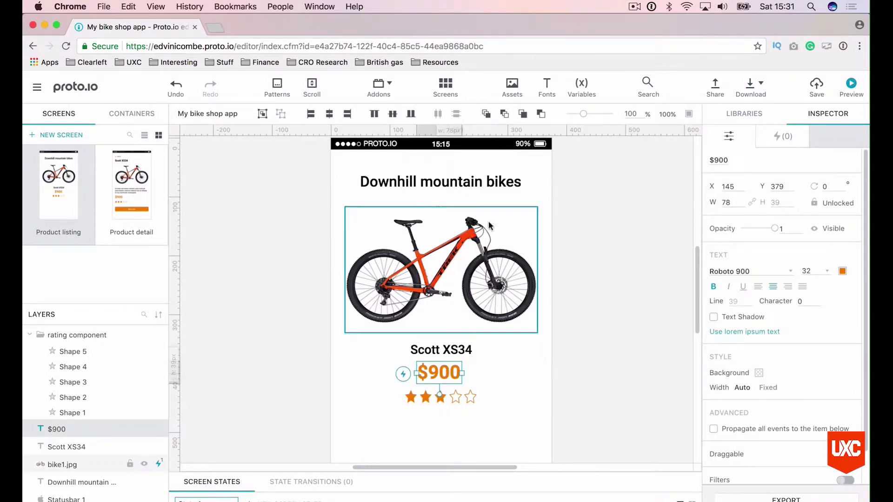
left_click(147, 181)
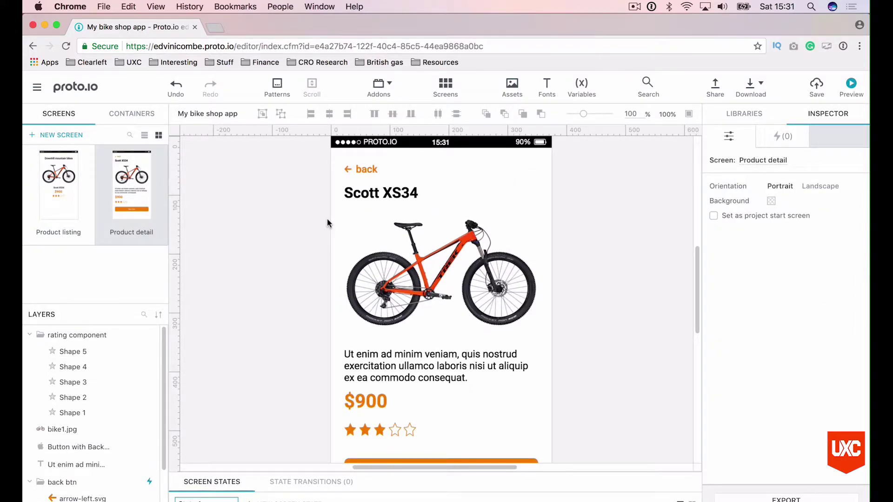
left_click(379, 402)
left_click(282, 321)
scroll(282, 321, "down", 4)
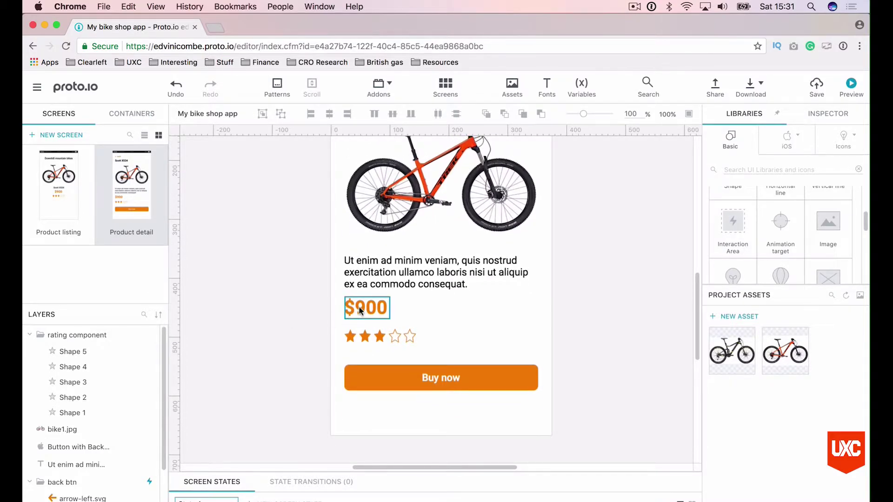
left_click(378, 385)
scroll(378, 384, "up", 4)
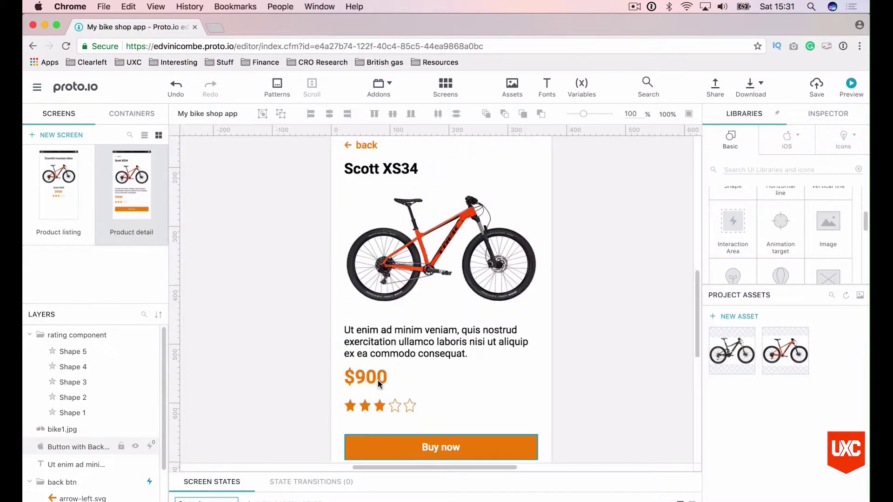
left_click(66, 184)
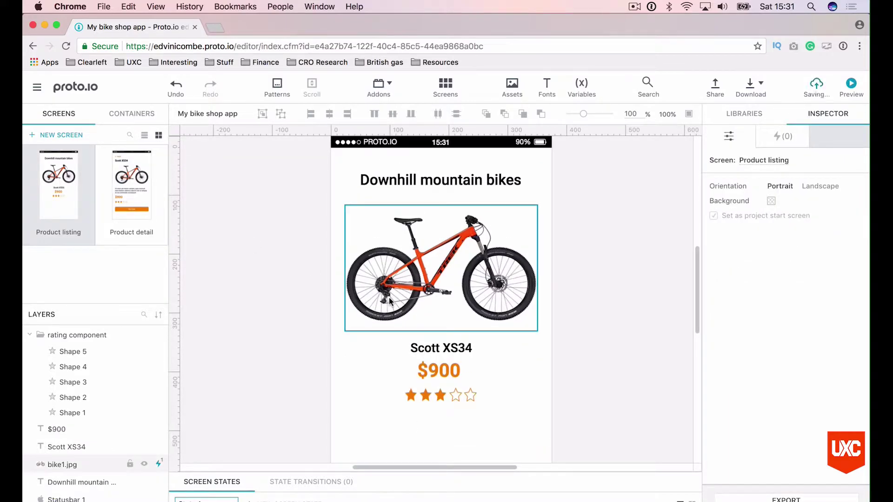
- Convert the $900 price text into a container and open that container for editing
left_click(435, 370)
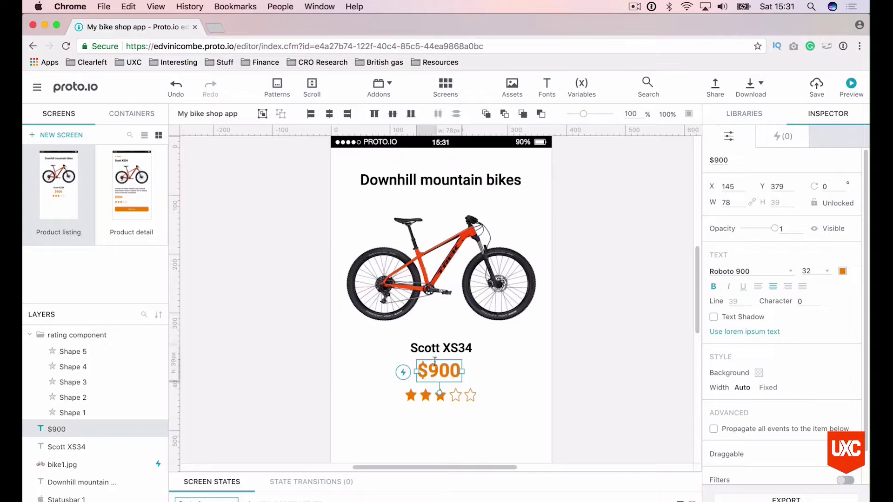
right_click(435, 370)
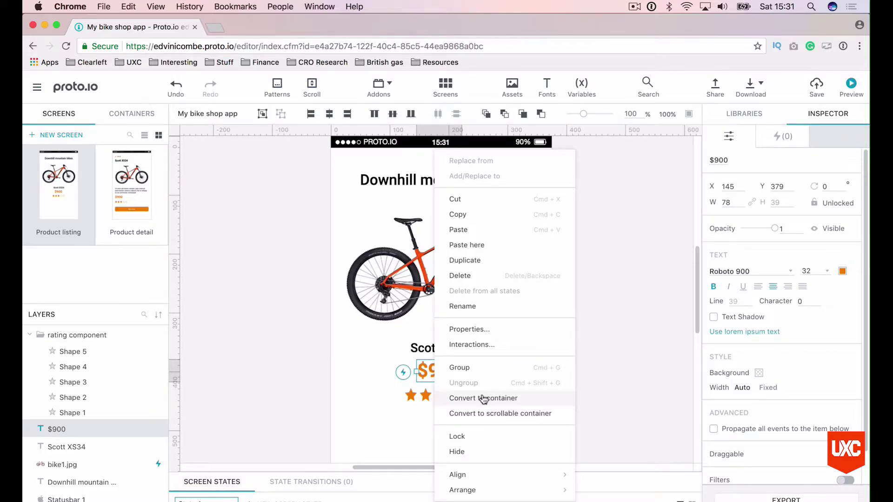
left_click(484, 398)
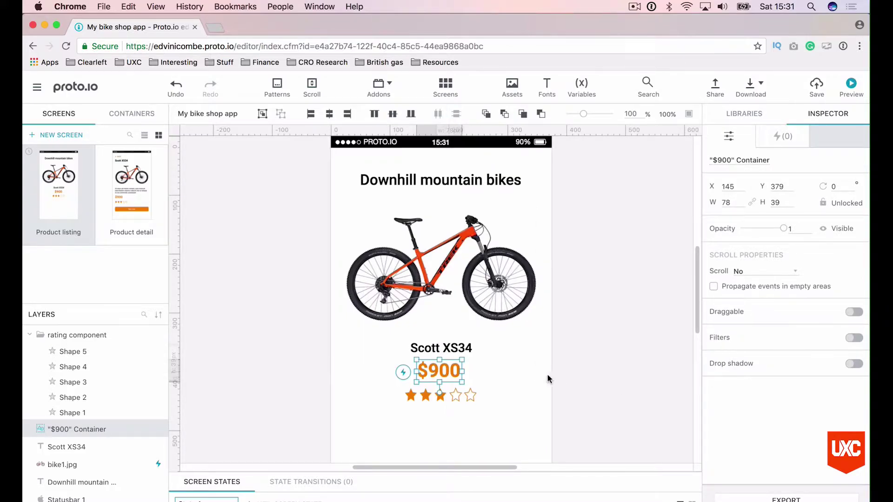
double_click(443, 368)
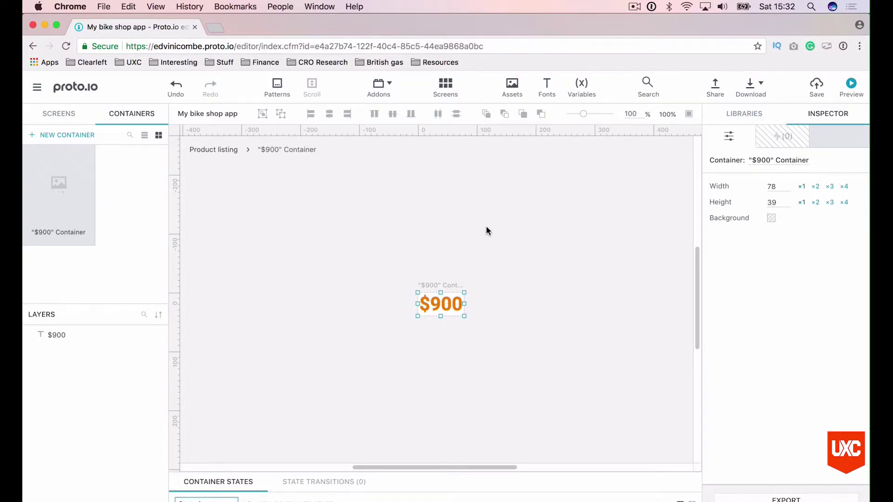
left_click(470, 249)
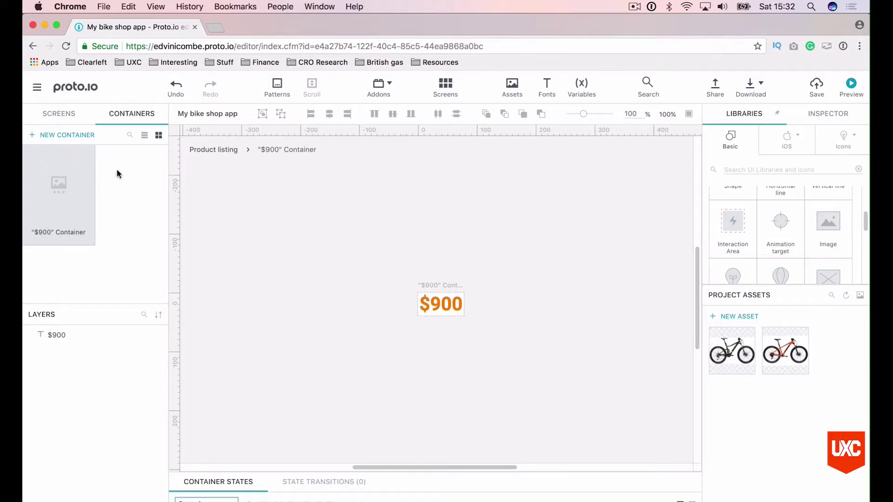
- Replace the Product detail screen's $900 price with the $900 Container from Product listing
left_click(57, 113)
left_click(60, 190)
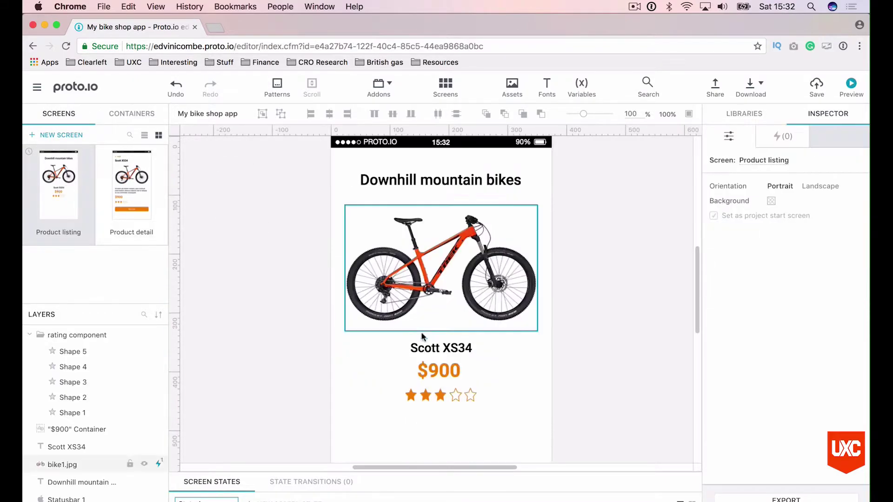
left_click(440, 362)
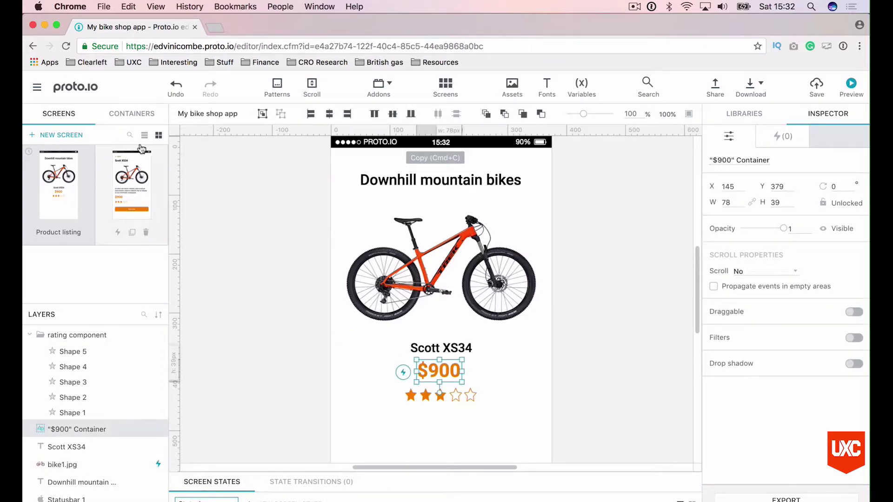
left_click(116, 171)
left_click(376, 400)
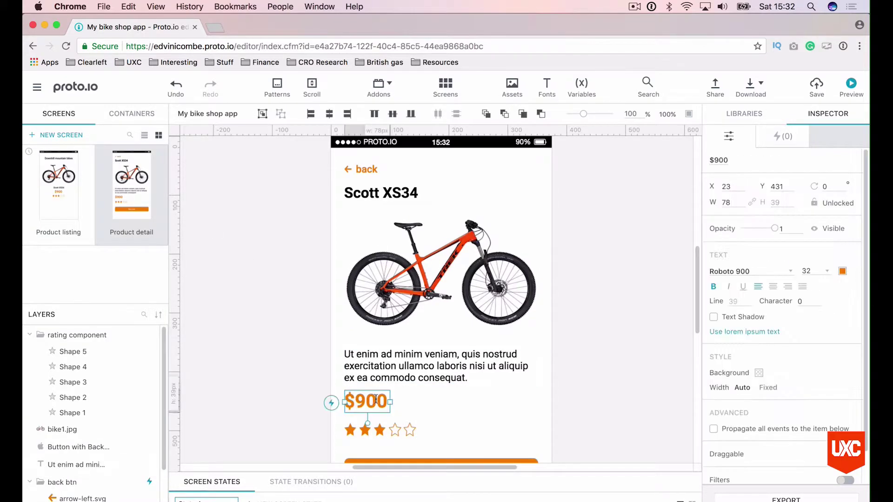
mouse_move(376, 400)
left_mouse_down()
mouse_move(431, 394)
mouse_move(436, 382)
mouse_move(372, 403)
left_mouse_up()
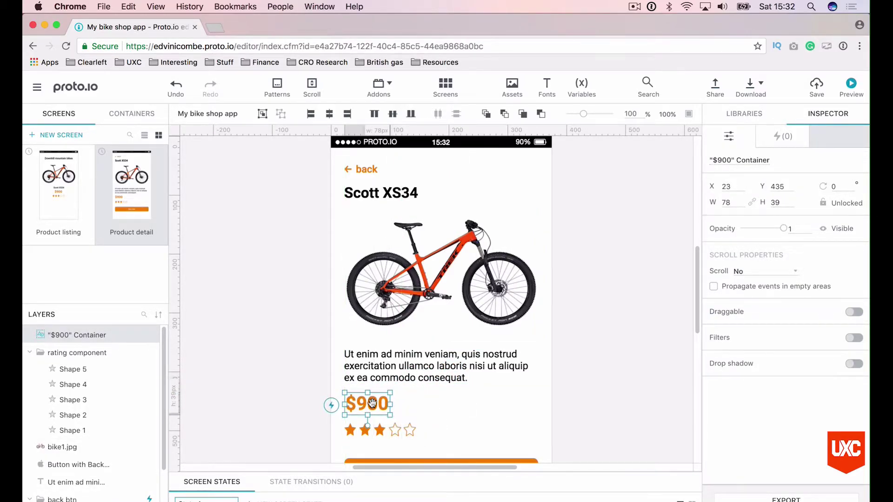
left_click(273, 298)
- Open the $900 Container from the Containers list and change its price text to $800
left_click(130, 114)
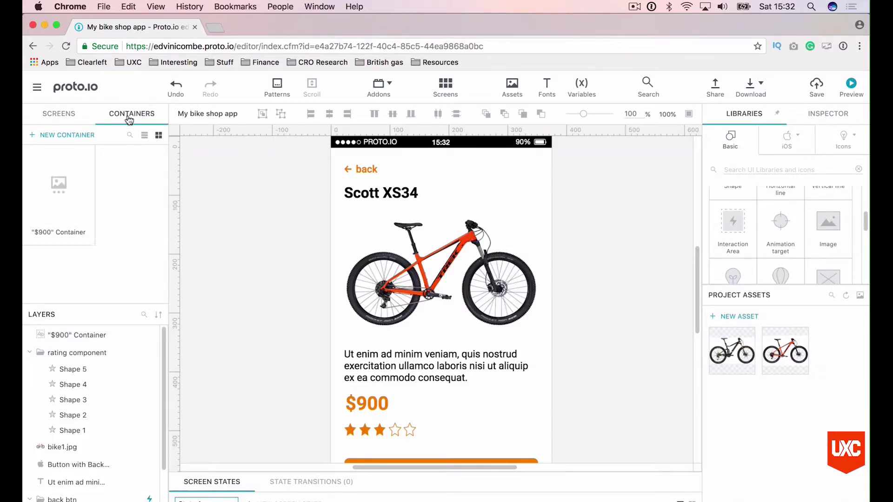
double_click(61, 187)
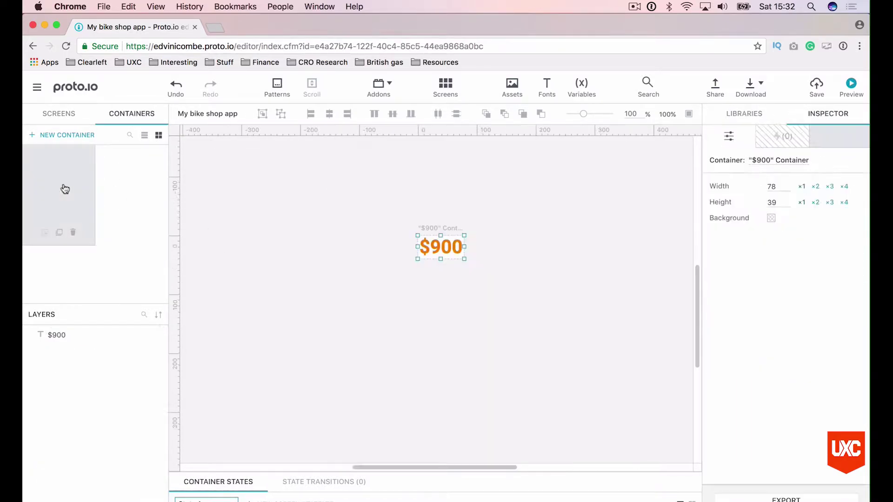
left_click(437, 305)
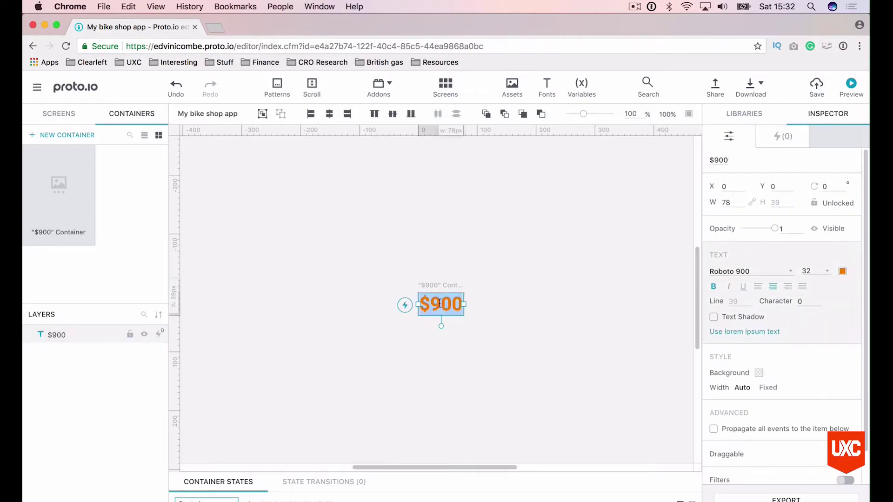
key("BackSpace")
type("8")
left_click(481, 223)
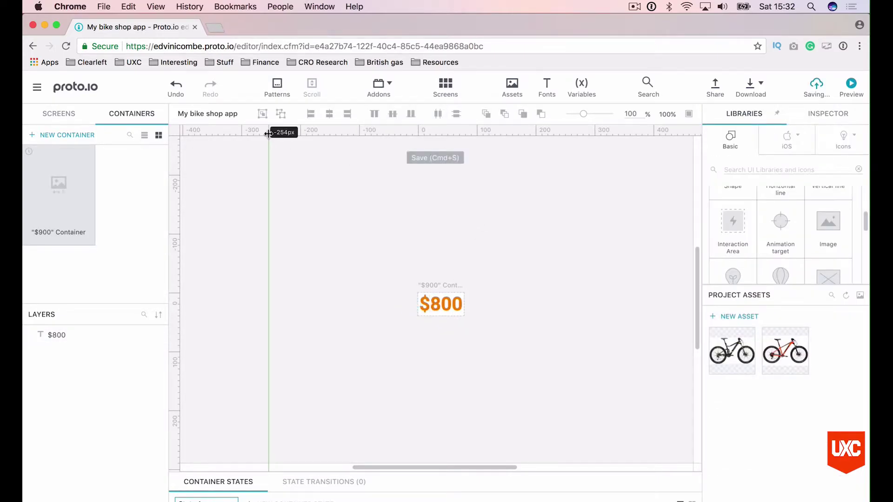
left_click(71, 120)
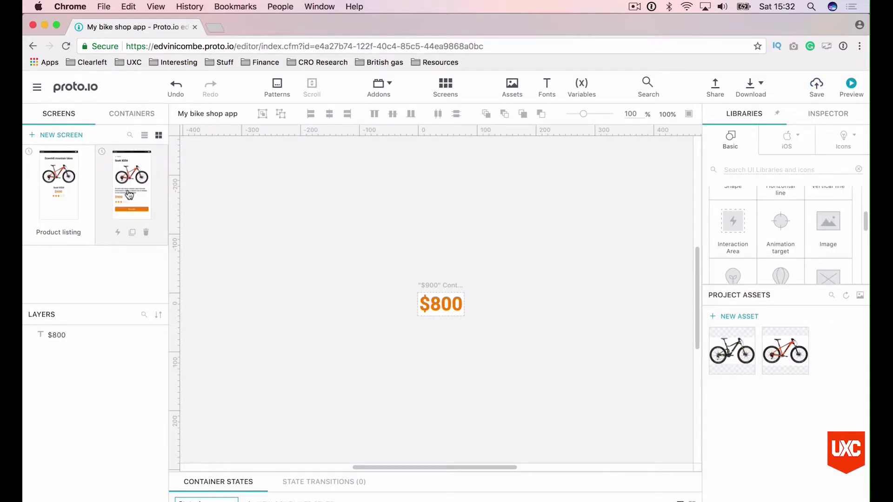
left_click(130, 175)
scroll(342, 279, "down", 3)
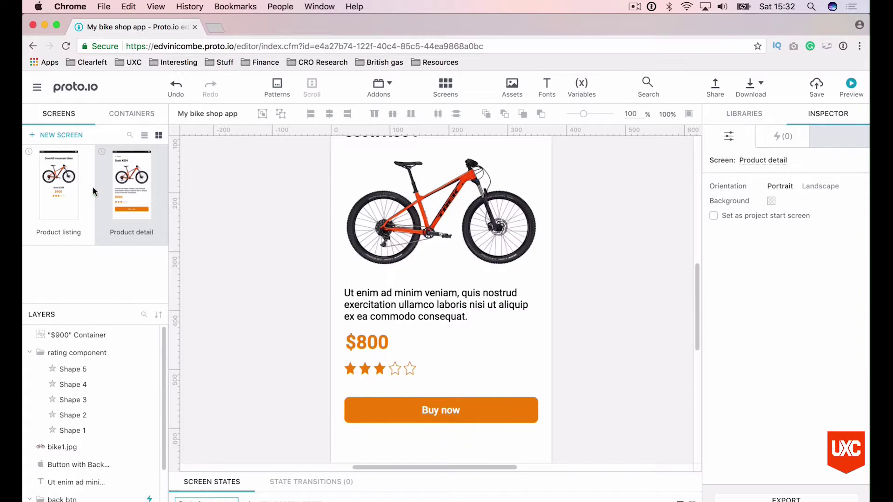
left_click(69, 187)
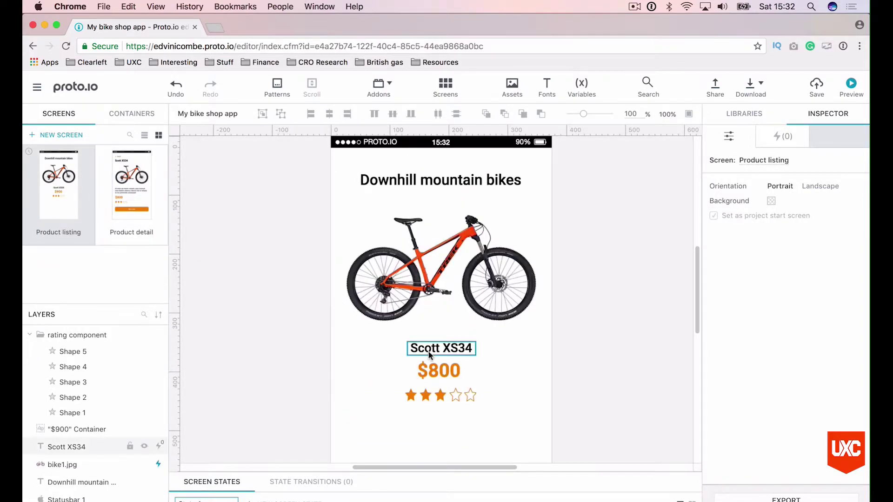
left_click(131, 191)
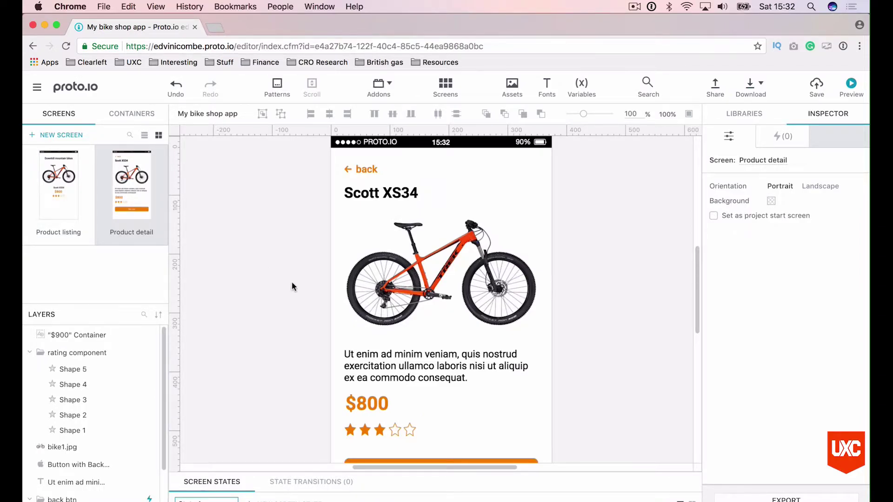
scroll(292, 281, "down", 3)
scroll(289, 299, "up", 3)
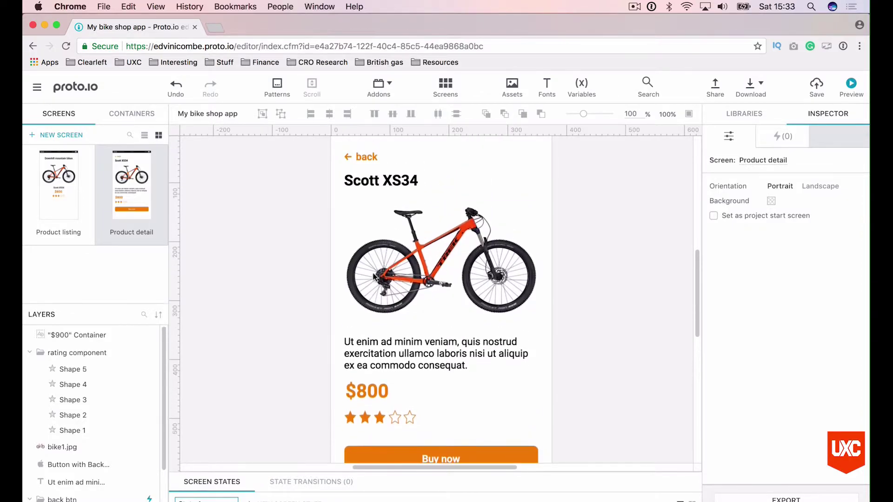
left_click(407, 274)
scroll(408, 273, "down", 5)
scroll(395, 355, "up", 5)
left_click(392, 210)
scroll(389, 222, "down", 1)
scroll(389, 223, "down", 5)
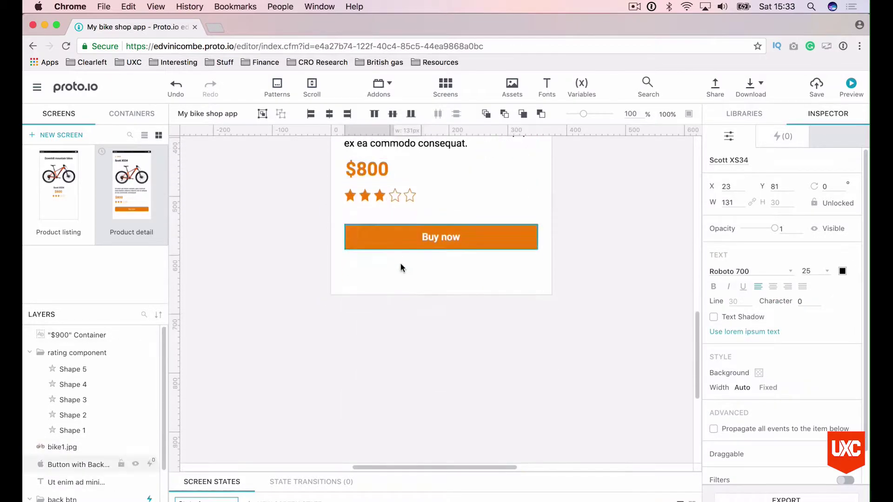
left_click(426, 241)
scroll(325, 263, "up", 2)
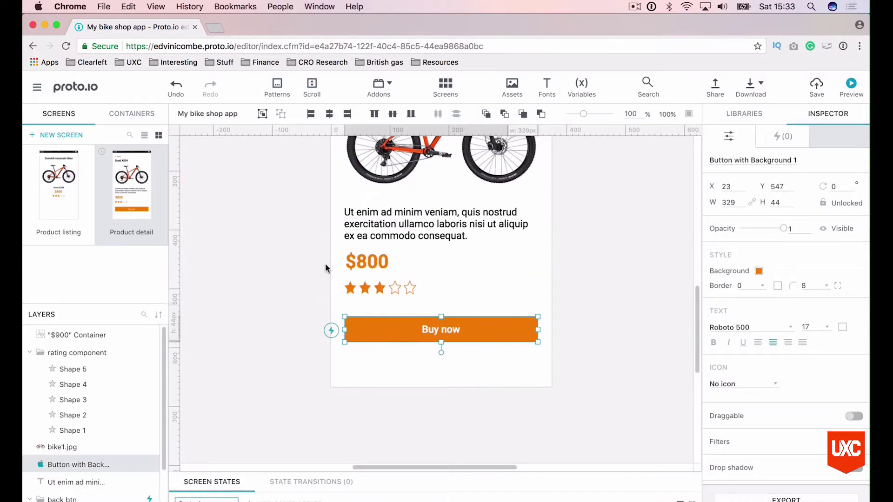
scroll(325, 264, "up", 4)
scroll(326, 263, "up", 1)
left_click(320, 268)
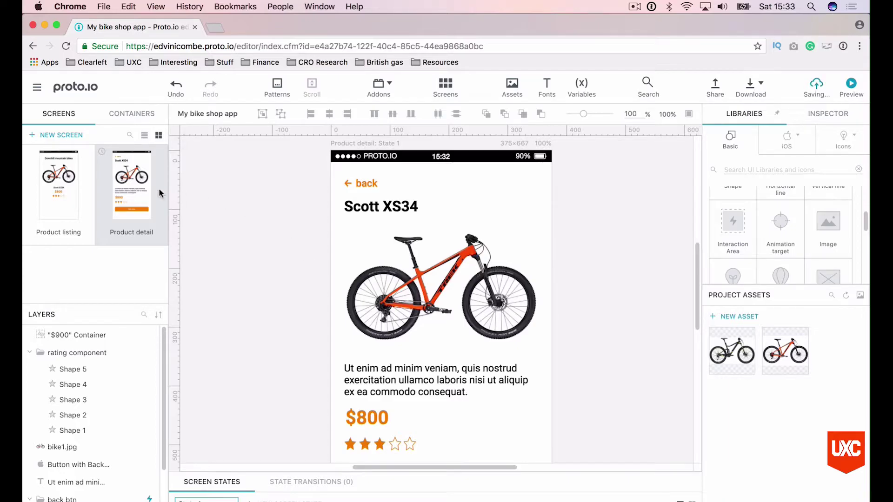
- On Product listing, select the bike, name, price and stars, nudge them, and group them
left_click(63, 196)
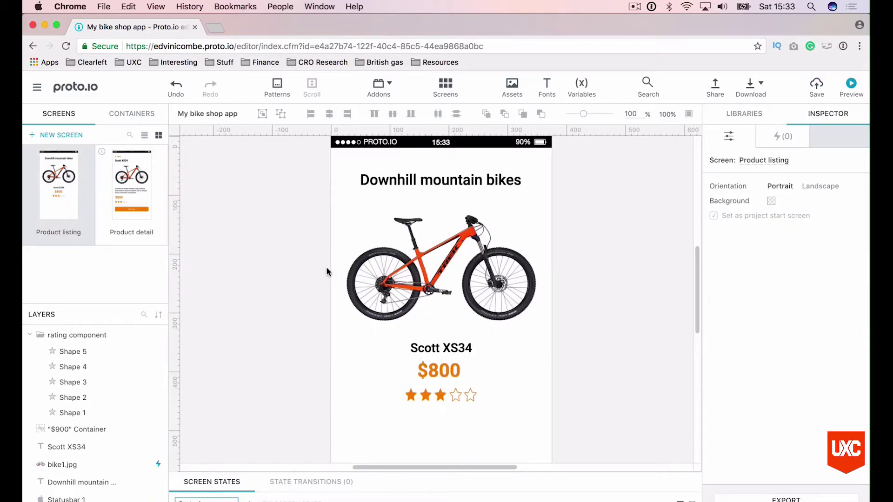
scroll(327, 268, "down", 5)
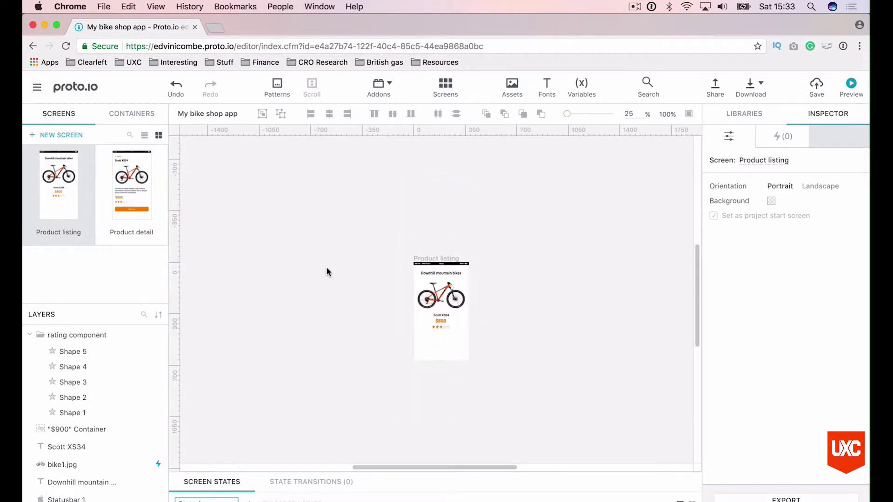
scroll(326, 273, "up", 2)
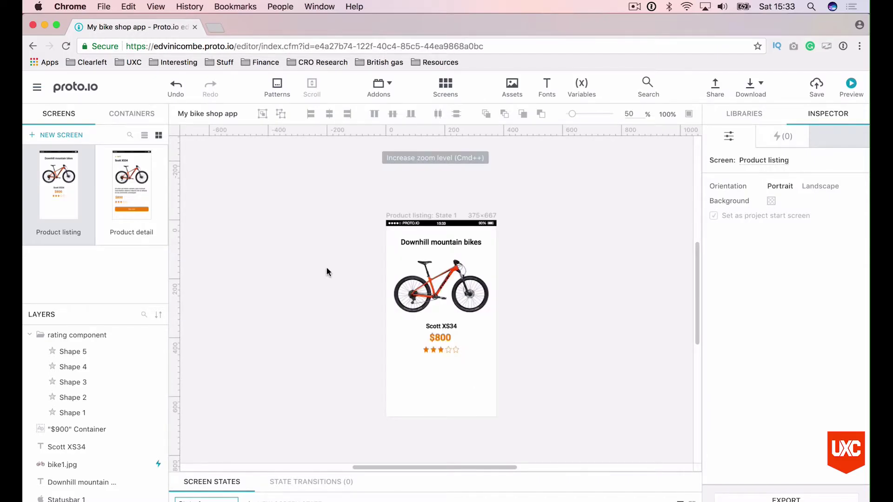
left_click_drag(506, 369, 386, 264)
left_click_drag(436, 281, 446, 299)
key("super+g")
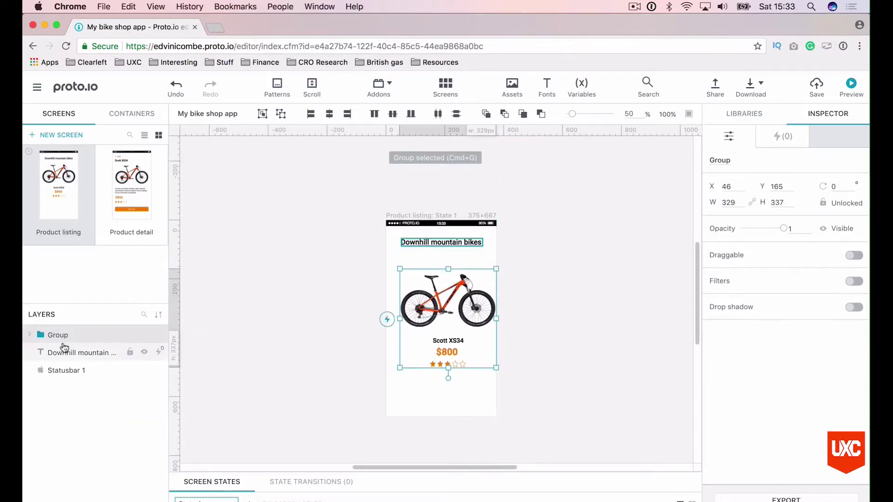
- Rename the new group to 'content' and centre it horizontally on the screen
double_click(59, 336)
type("conte")
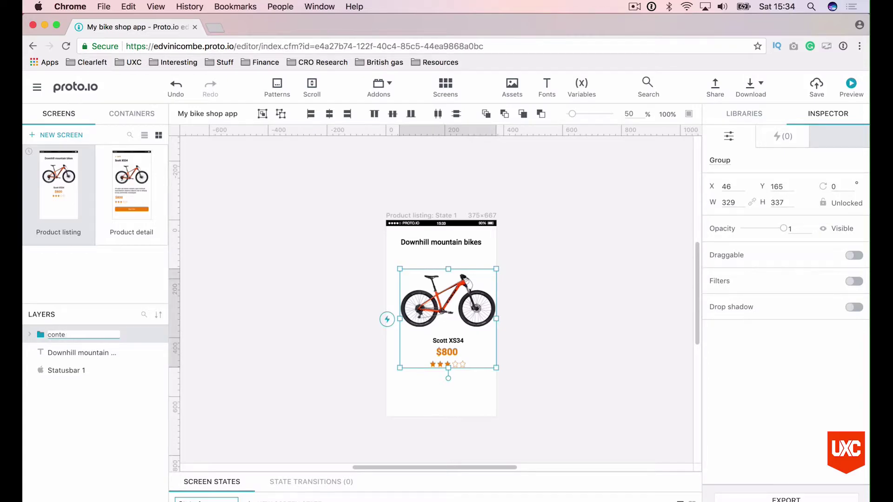
type("nt")
key("Return")
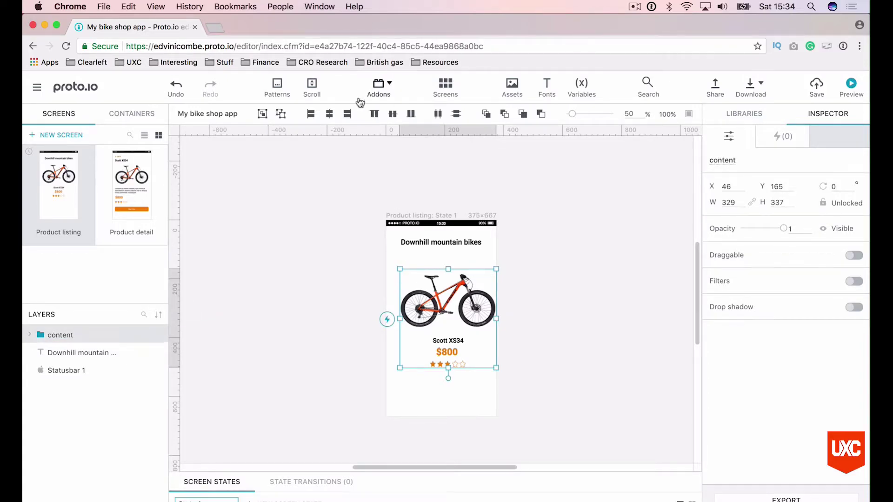
left_click(330, 114)
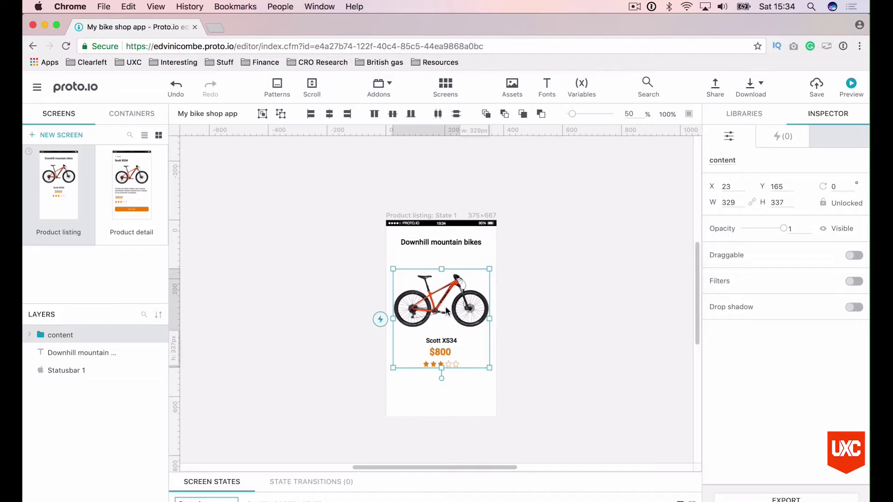
left_click(393, 114)
left_click(544, 262)
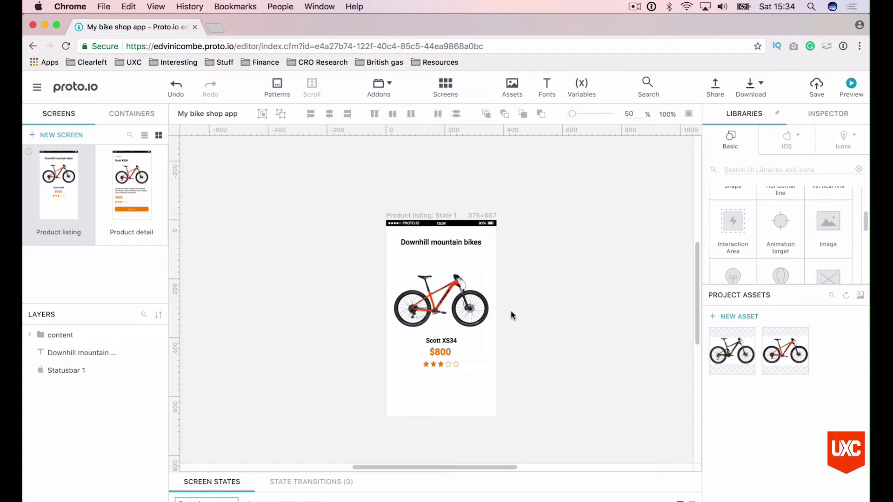
scroll(512, 311, "down", 5)
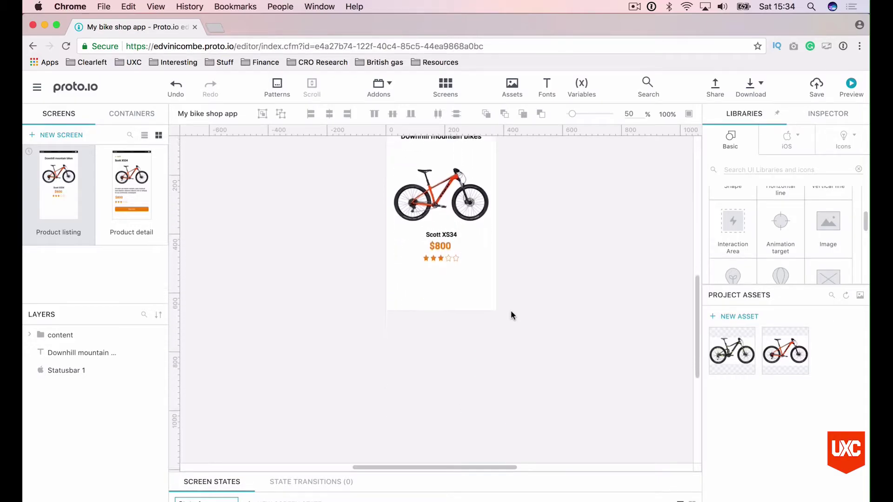
scroll(511, 311, "up", 3)
scroll(713, 250, "up", 3)
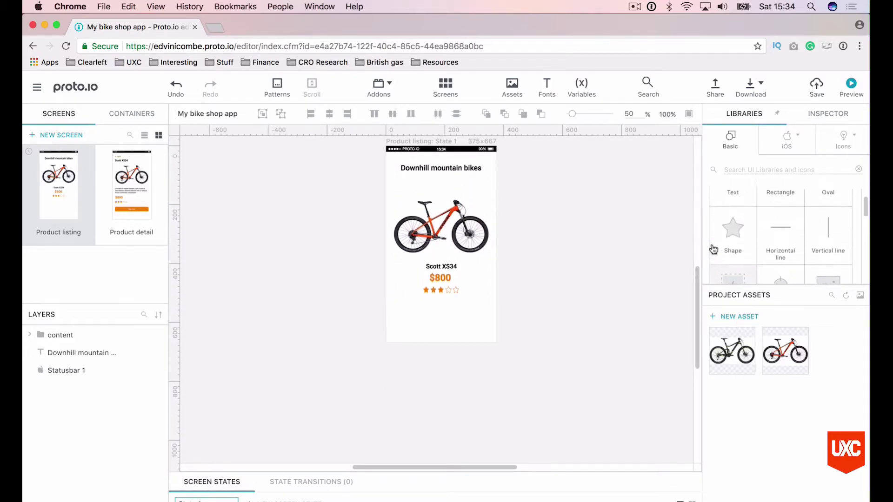
scroll(712, 250, "up", 2)
- Drag a Rectangle from Libraries into the area below the Product listing screen
left_click_drag(787, 212, 496, 407)
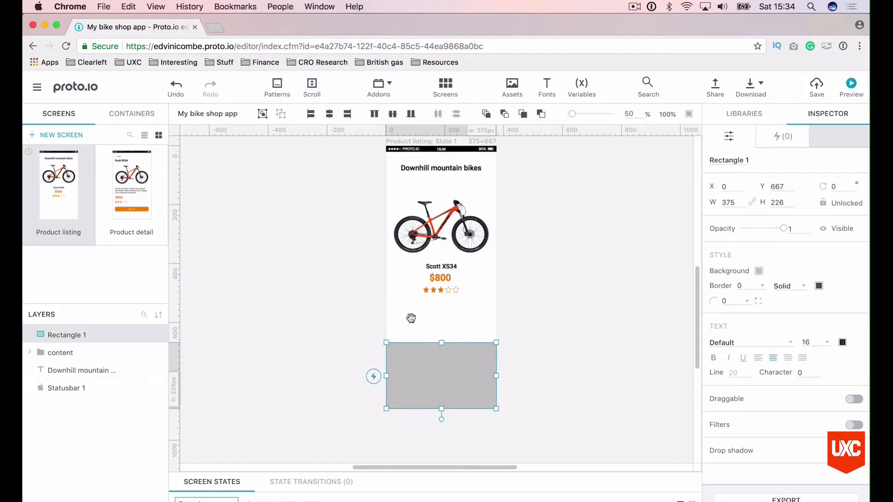
left_click(404, 142)
key("l")
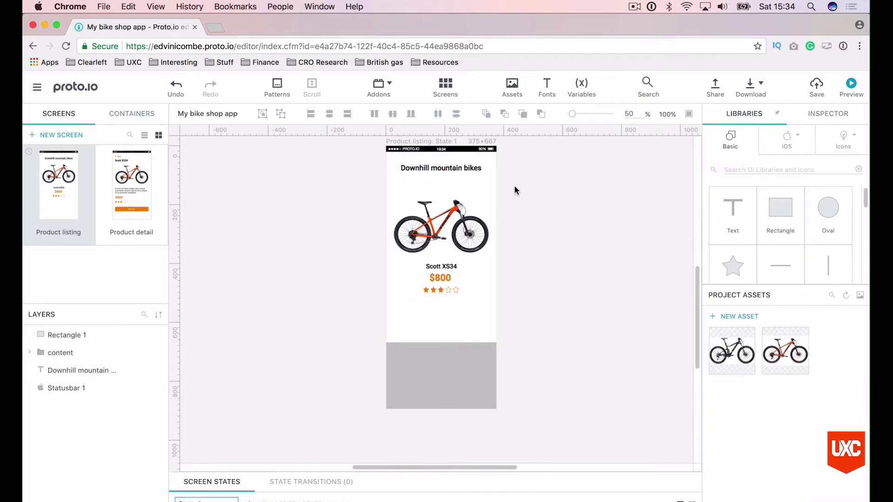
left_click(460, 359)
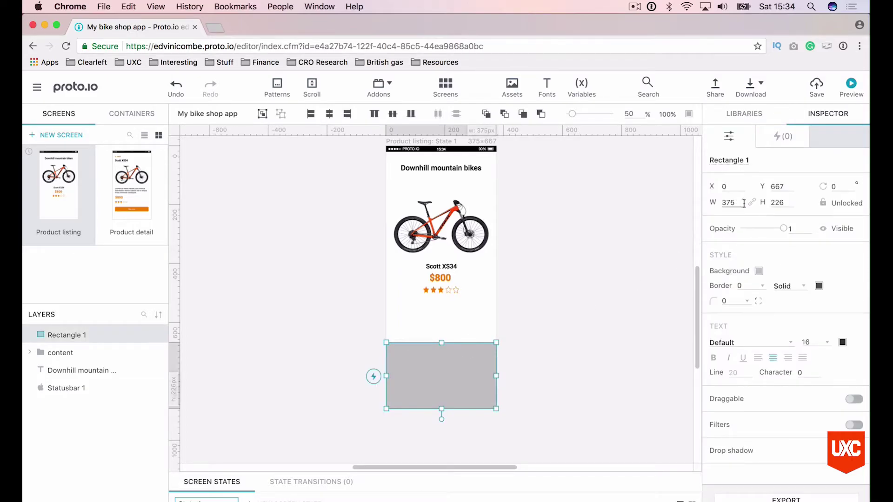
- Set the rectangle's height to 667 and its background to white #FFFFFF
double_click(777, 203)
type("667")
key("Return")
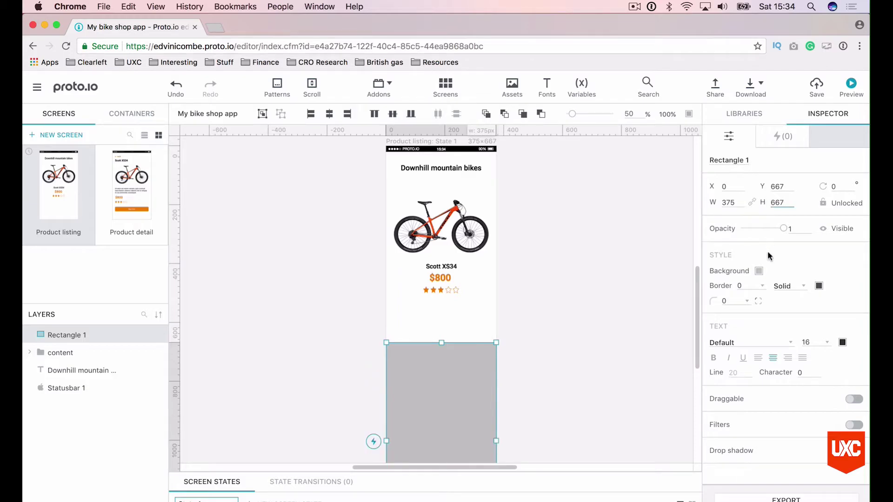
left_click(759, 271)
left_click(733, 267)
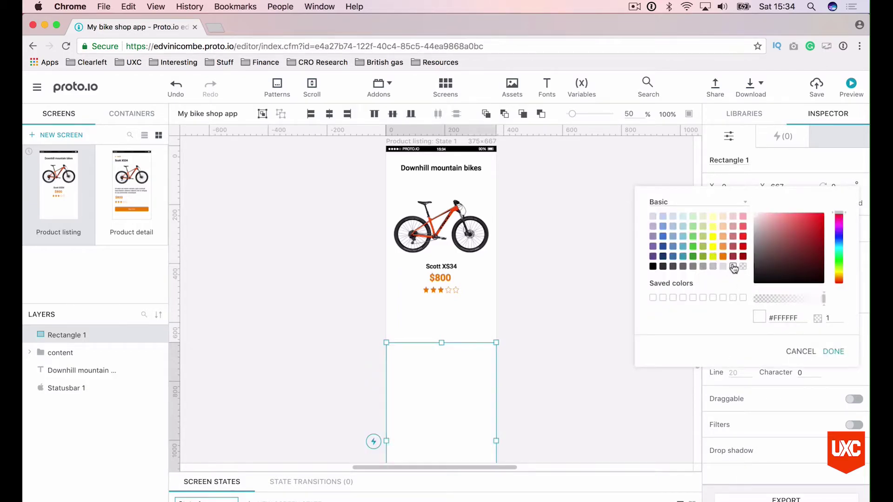
left_click(832, 352)
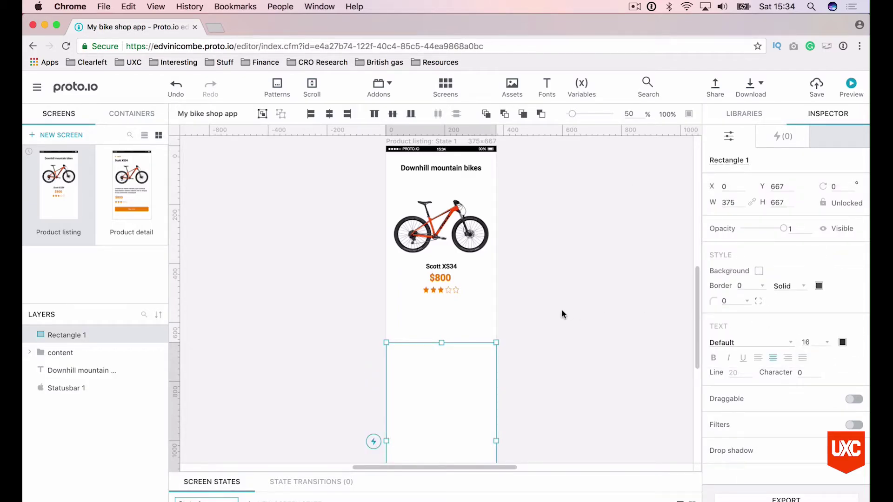
- Duplicate the content group into the lower white area as a second product card
scroll(562, 309, "down", 5)
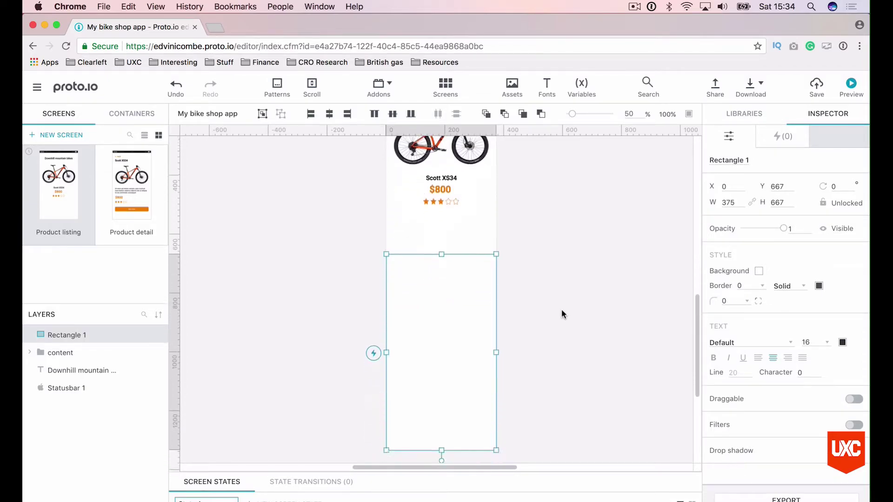
left_click(537, 235)
left_click(439, 198)
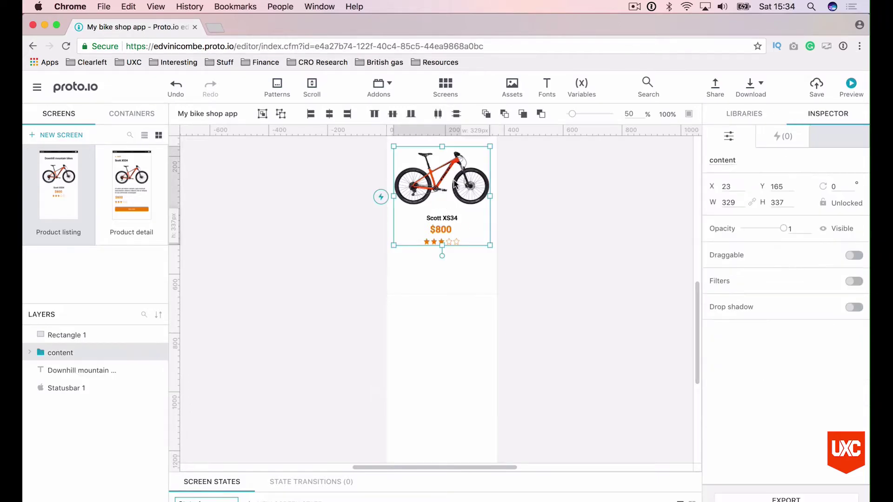
left_click_drag(455, 183, 452, 377)
scroll(459, 325, "down", 2)
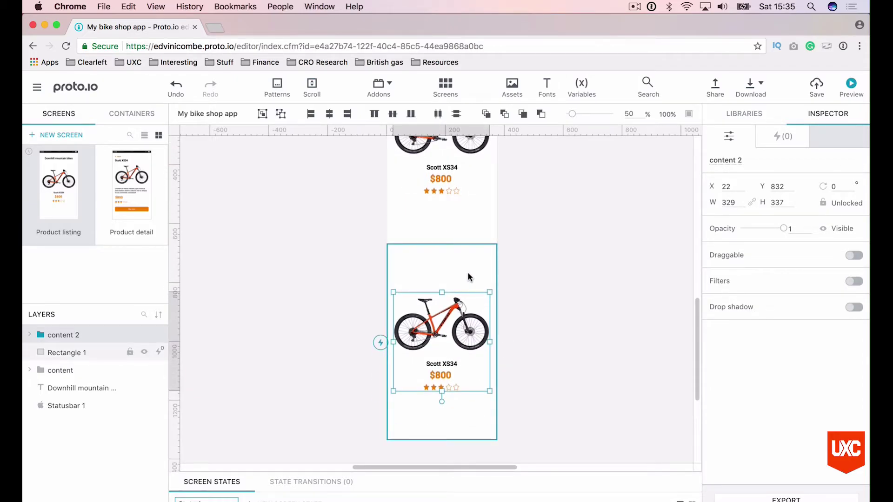
- Swap the copied card's bike image to bike2.jpg from Project Assets
left_click(546, 316)
left_click(451, 319)
left_click(450, 319)
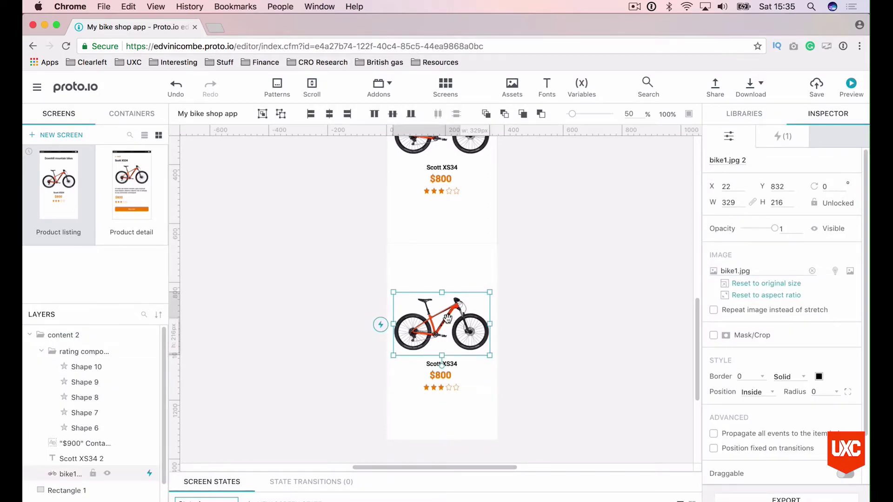
double_click(447, 318)
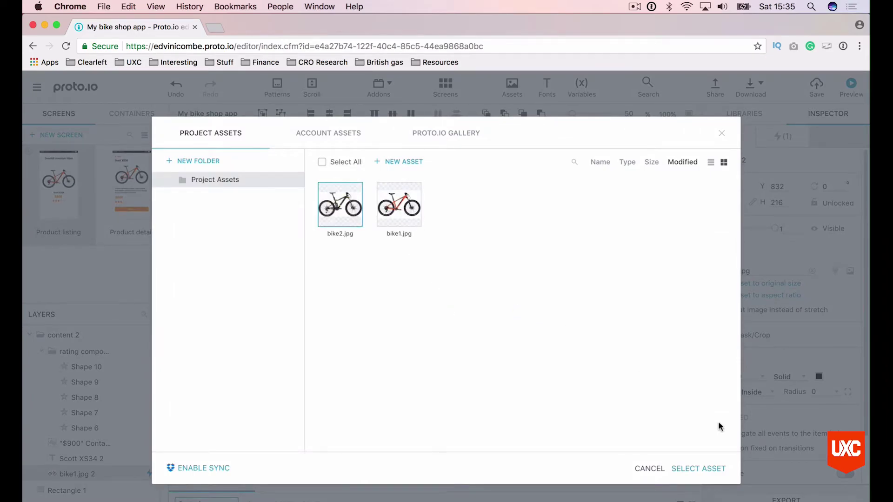
left_click(704, 460)
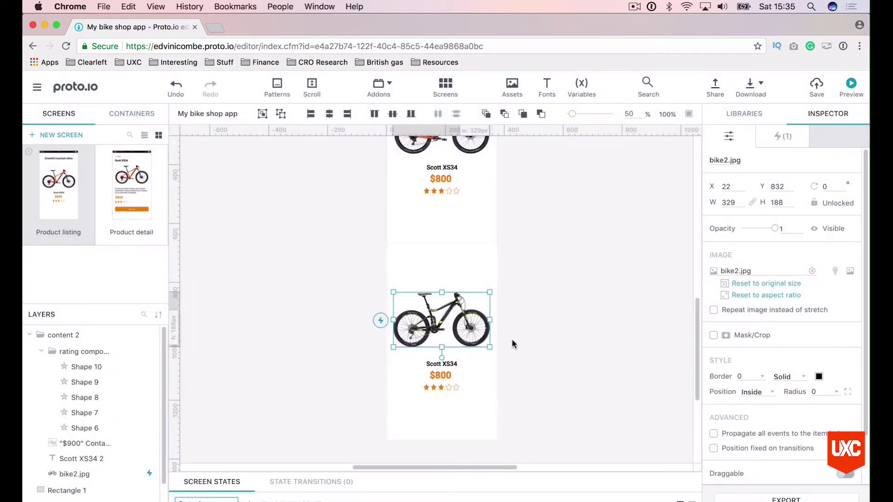
left_click(519, 381)
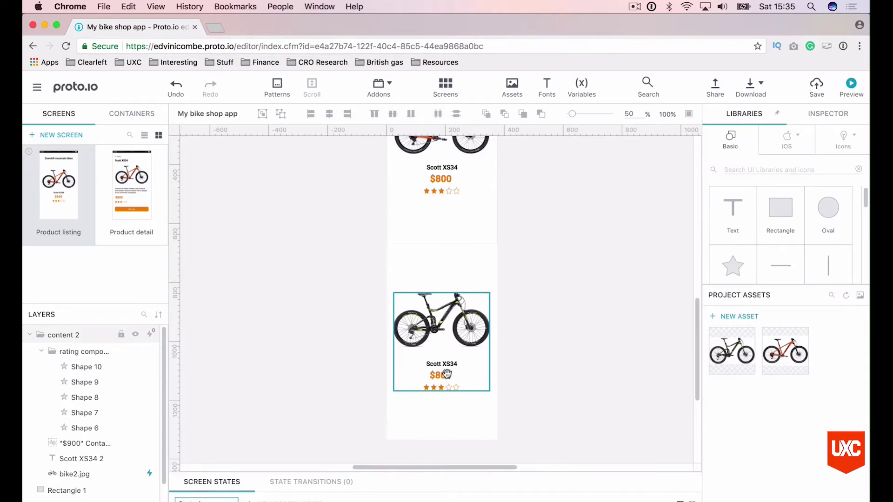
- At 100% zoom, replace the second card's Scott XS34 title with Giant X200, fixing the typo
key("super+equal")
scroll(442, 369, "down", 2)
left_click(458, 346)
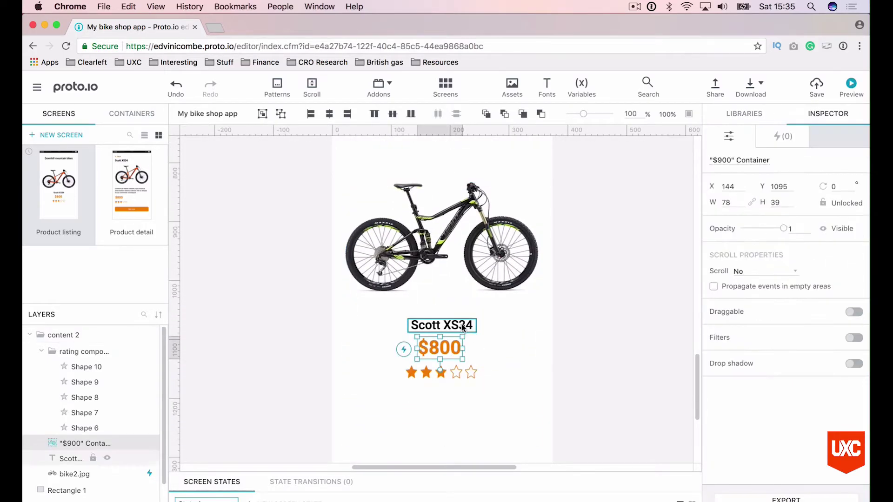
left_click(462, 327)
triple_click(443, 326)
type("Giant")
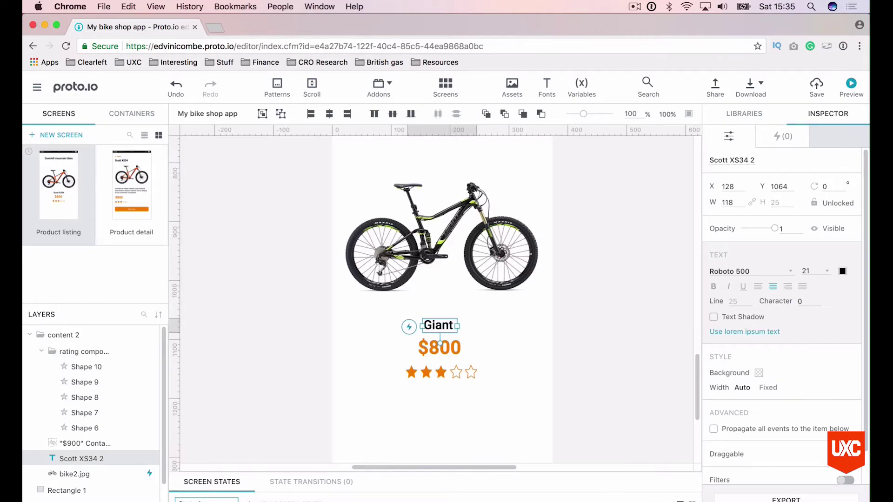
type(" Xw200")
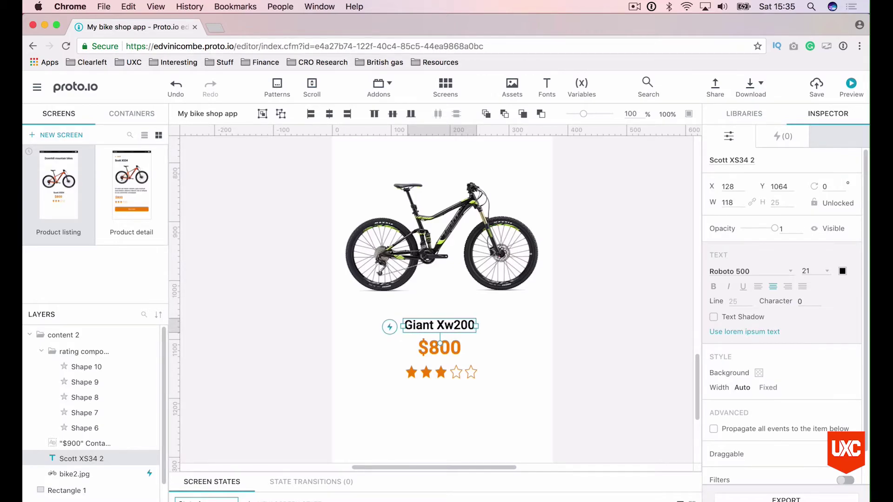
key("BackSpace")
key("BackSpace")
key("BackSpace")
key("BackSpace")
type("200")
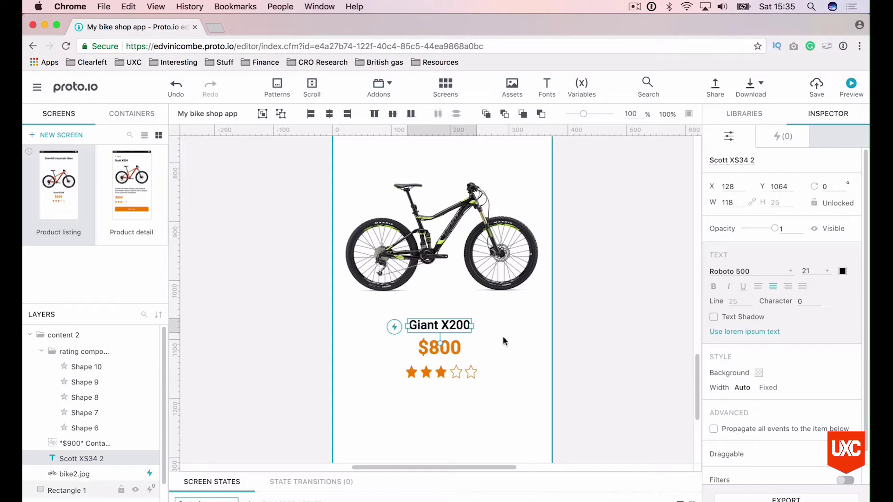
left_click(439, 351)
left_click(446, 347)
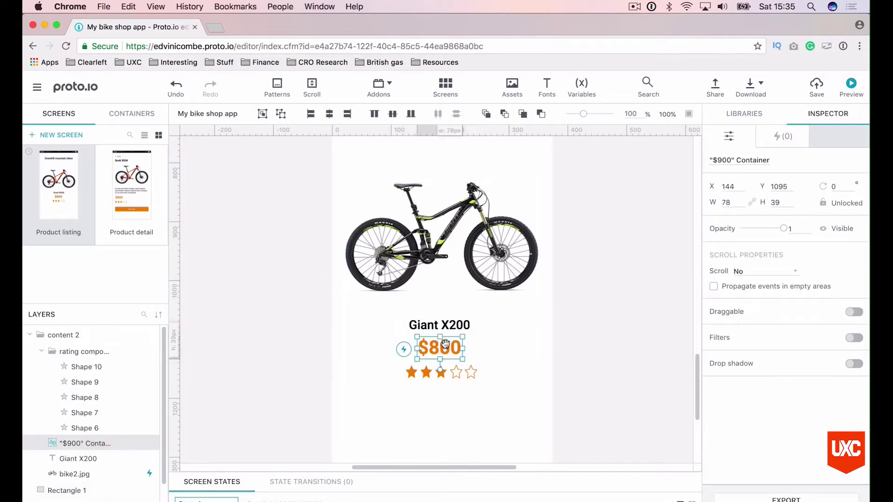
- Leave container editing, go back to Product listing, and delete the second card's $800 price container
double_click(445, 347)
left_click(68, 115)
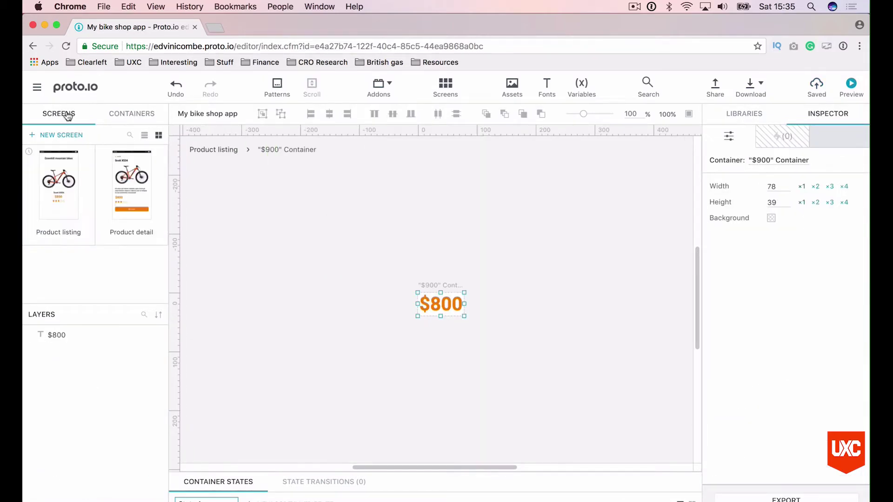
left_click(59, 169)
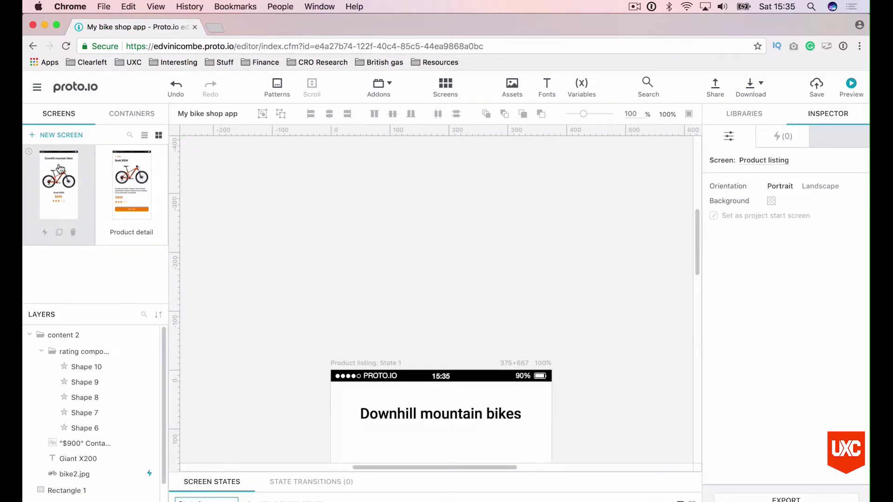
scroll(426, 344, "down", 15)
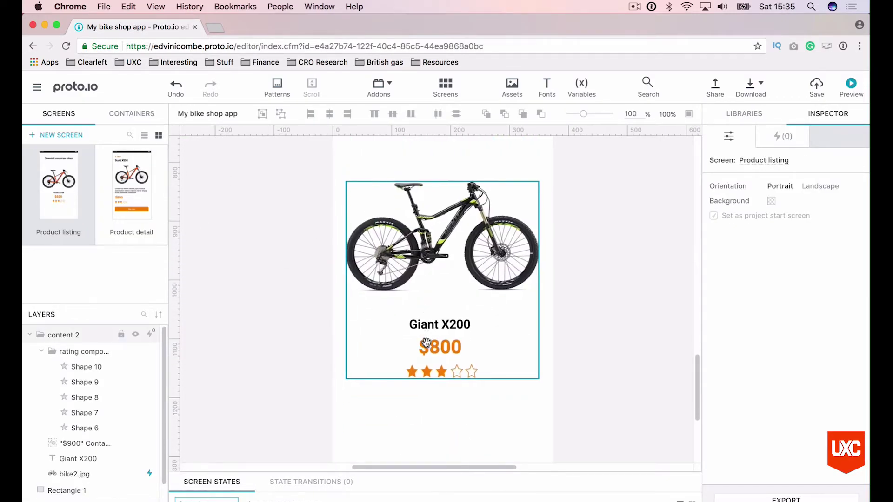
left_click(427, 345)
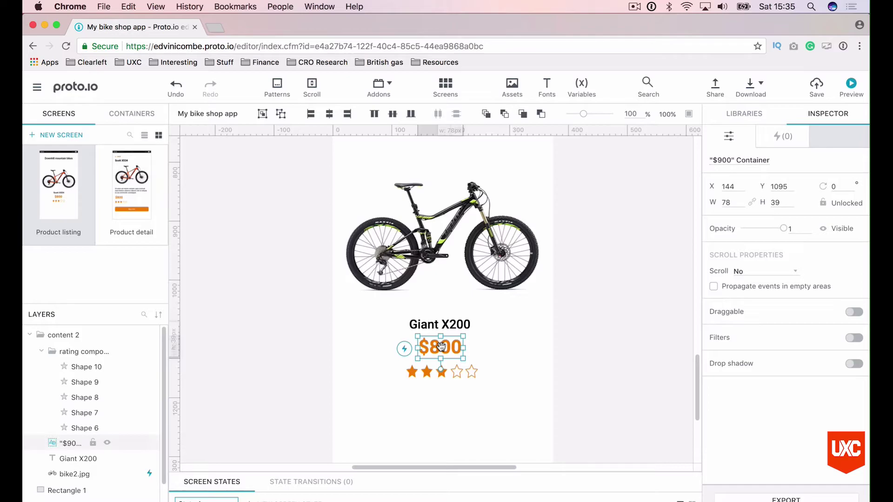
key("BackSpace")
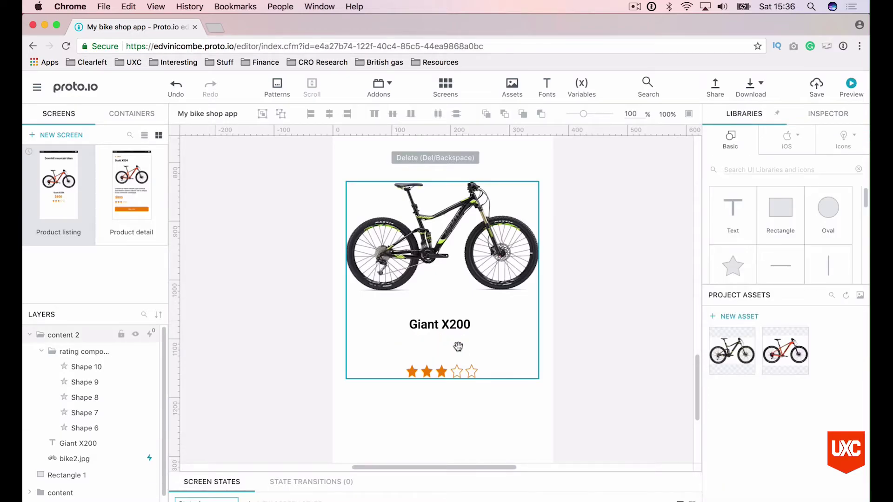
left_click(452, 334)
double_click(453, 335)
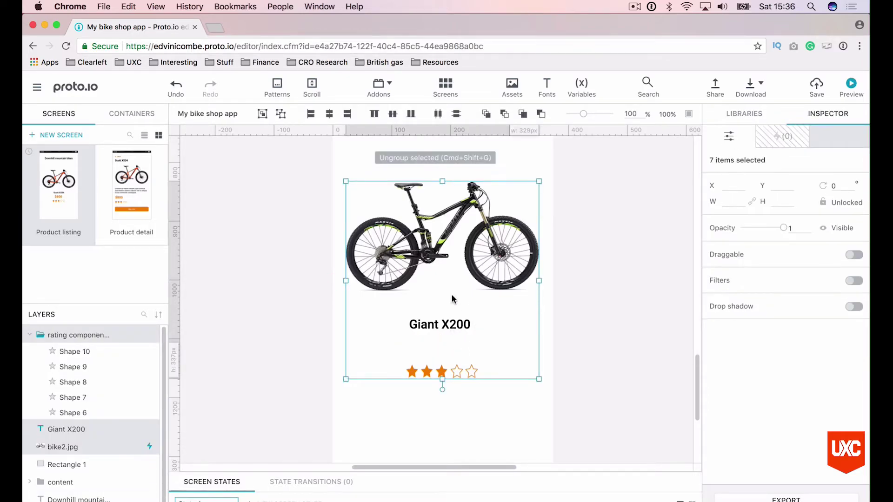
- Place a new text element reading $1200 under the Giant X200 title
left_click(444, 324)
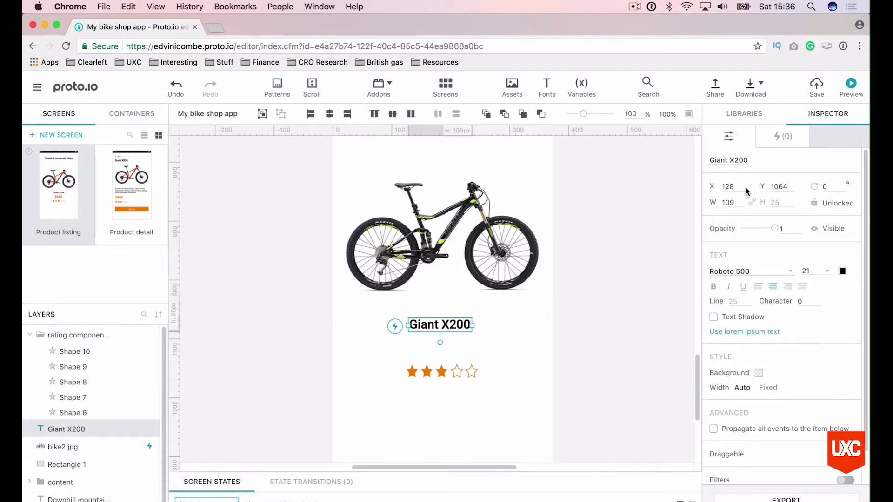
left_click(743, 116)
left_click_drag(734, 215, 451, 348)
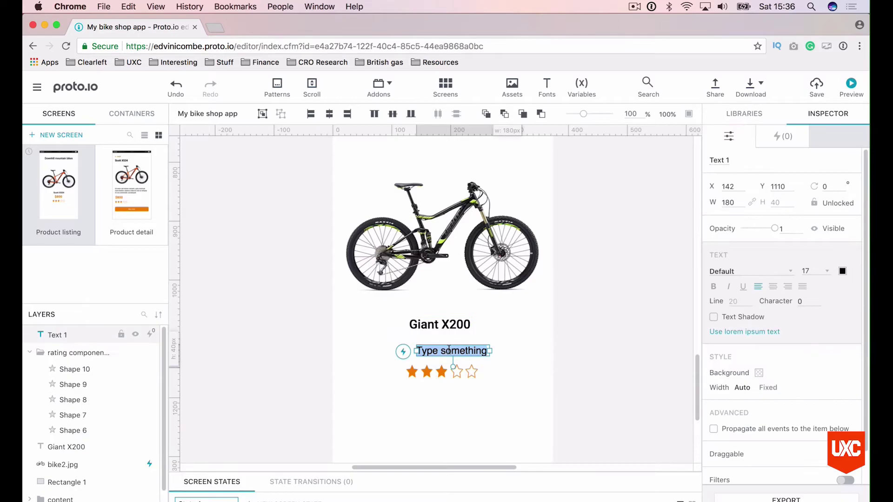
key("super+a")
type("$1200")
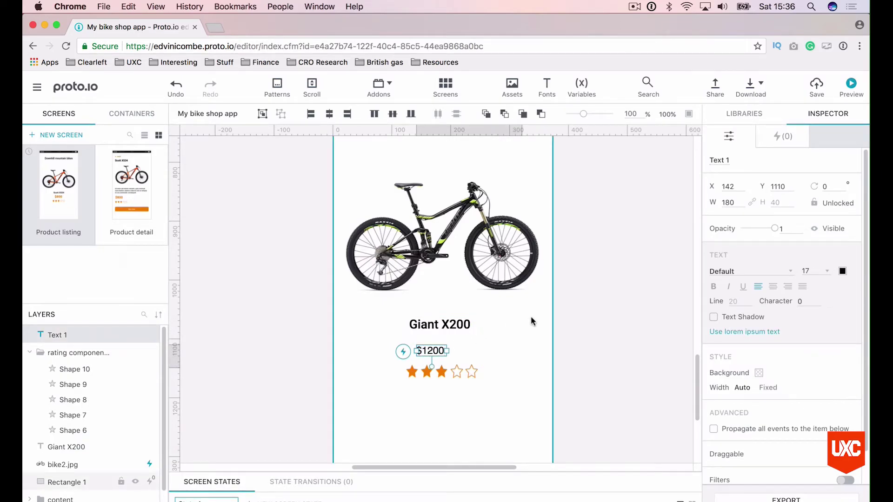
key("super+a")
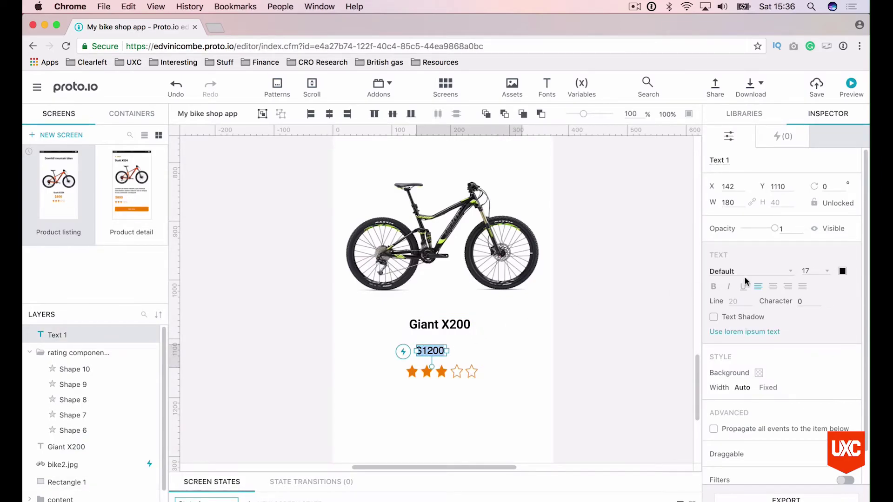
- Style the $1200 price as Roboto 700, size 25, in orange
left_click(746, 274)
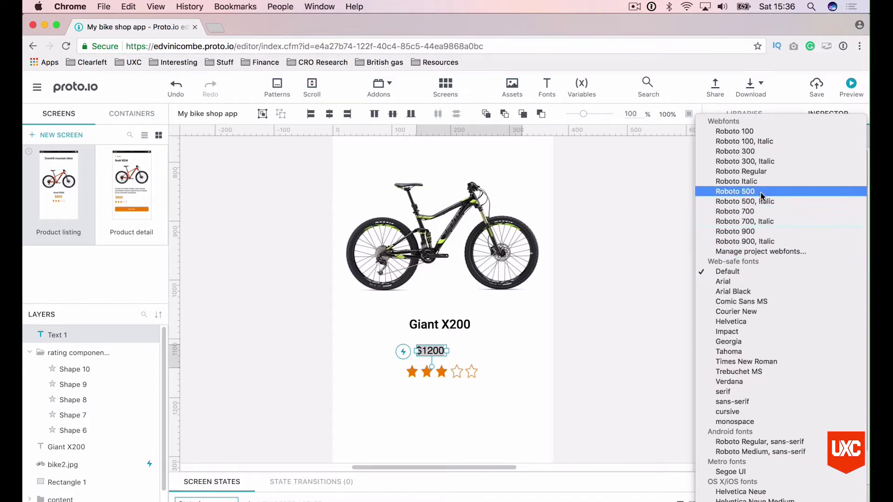
left_click(756, 212)
left_click(809, 270)
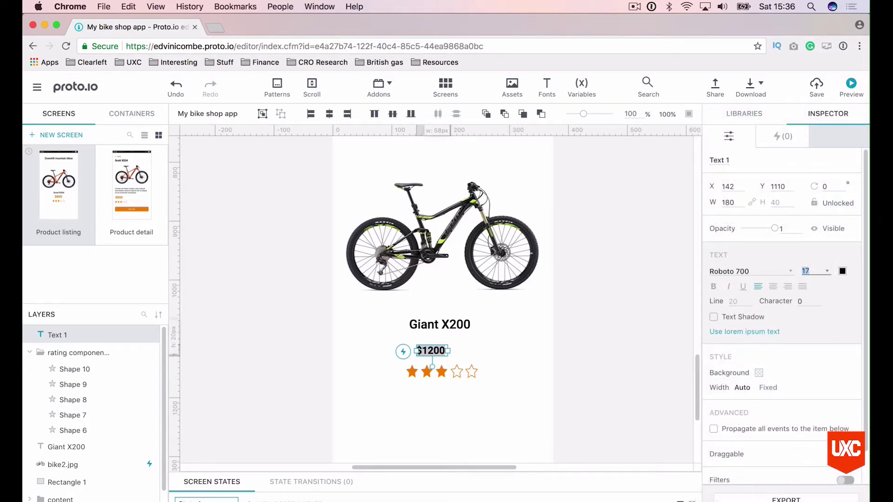
left_click(843, 271)
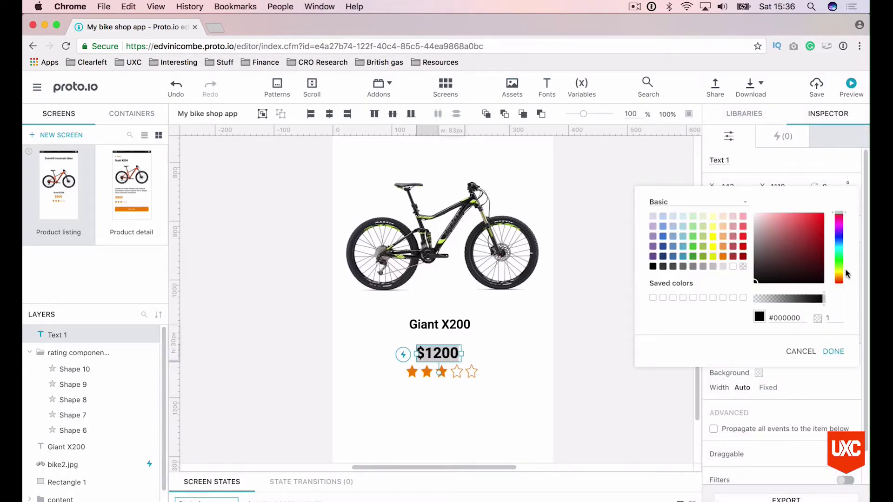
left_click(723, 259)
left_click(565, 326)
left_click(579, 351)
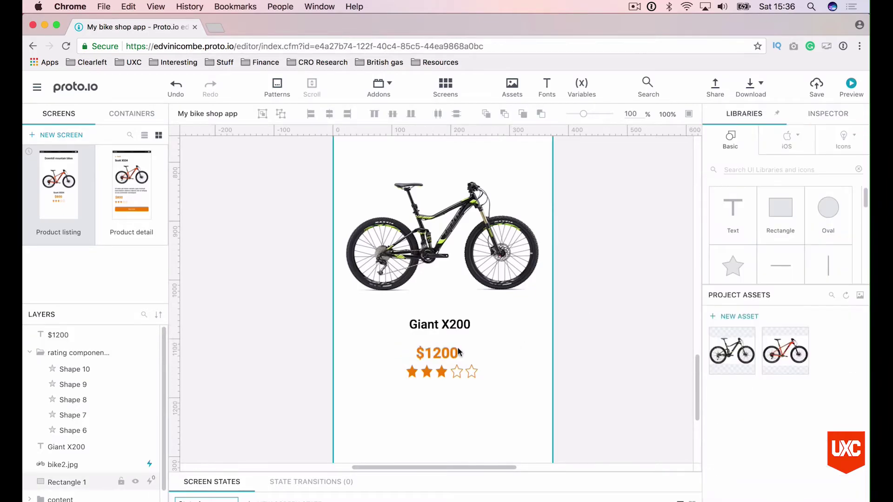
- Nudge $1200 under the title, convert it to a container named price, and zoom to 50%
left_click(447, 349)
left_click_drag(447, 348, 450, 344)
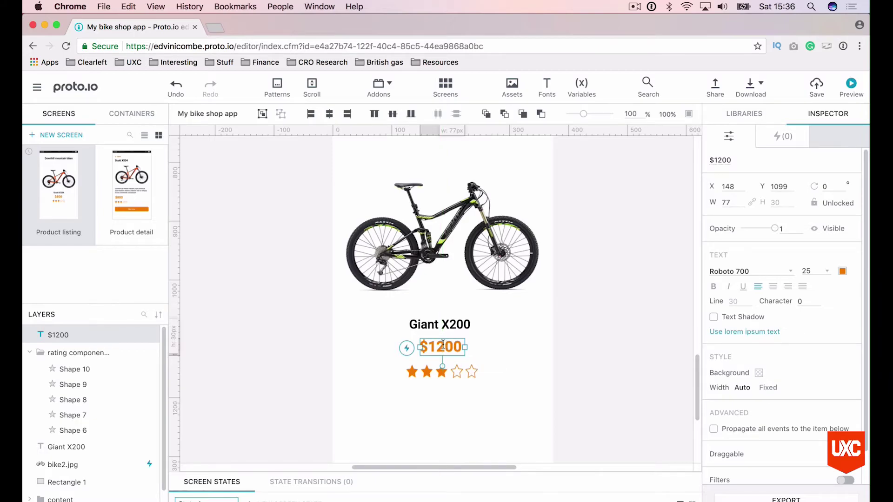
right_click(443, 345)
left_click(474, 399)
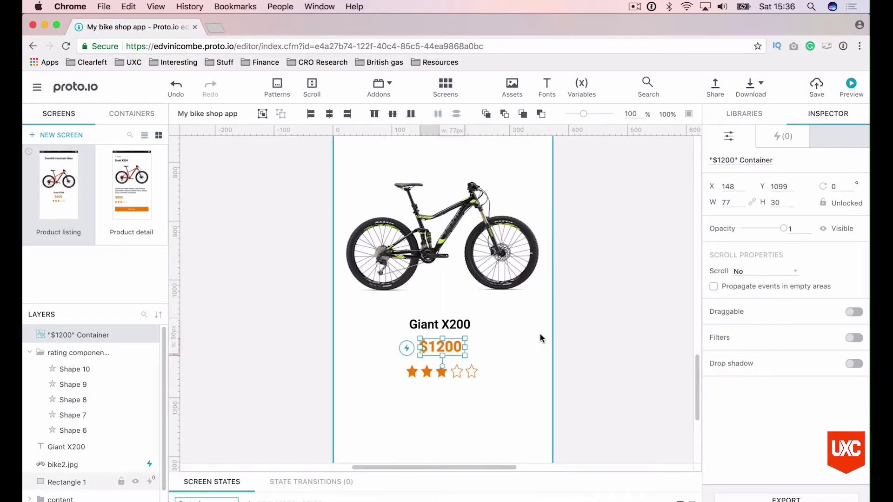
double_click(84, 336)
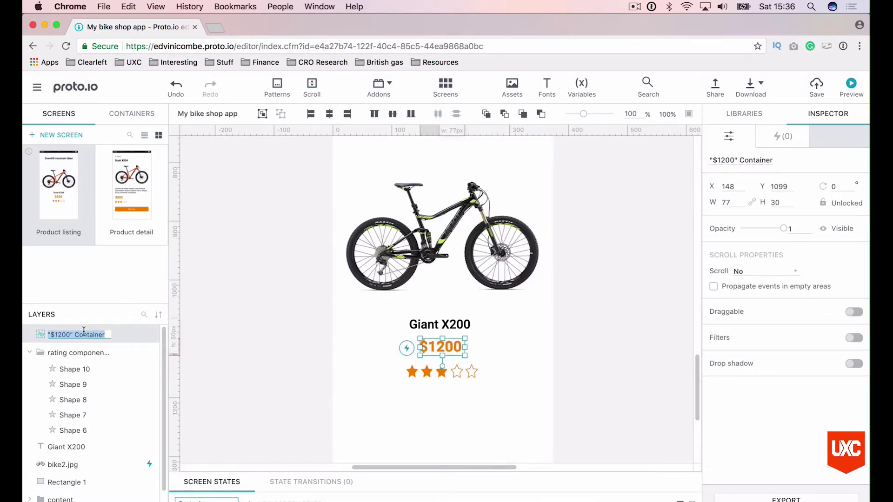
type("price")
key("Return")
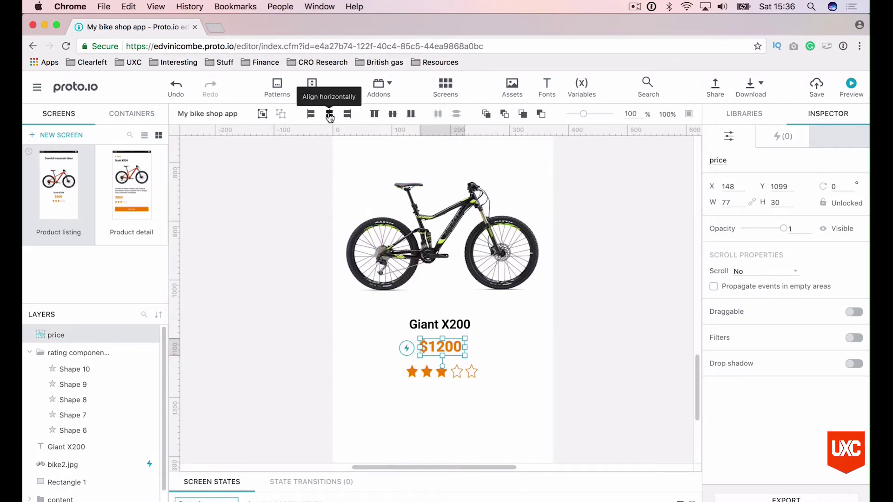
left_click(594, 361)
key("super+minus")
key("super+minus")
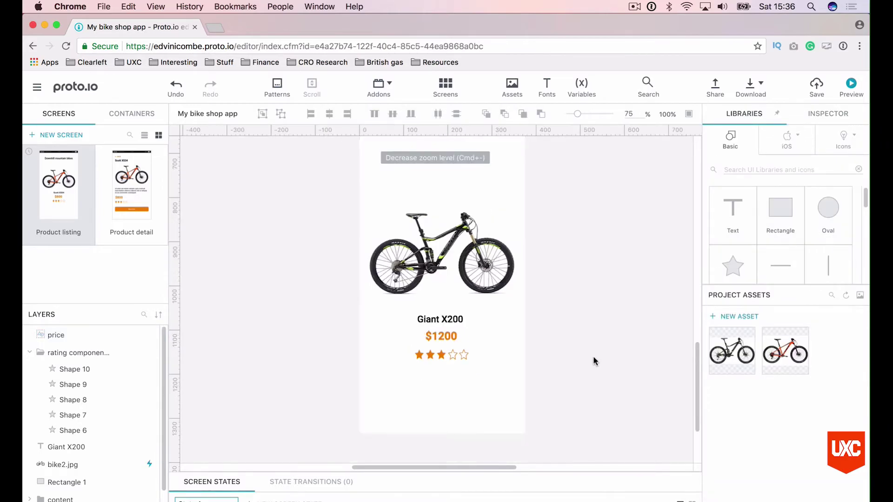
- Group all elements of the Giant X200 card into a layer named '2nd product'
left_click_drag(524, 357, 377, 239)
key("super+g")
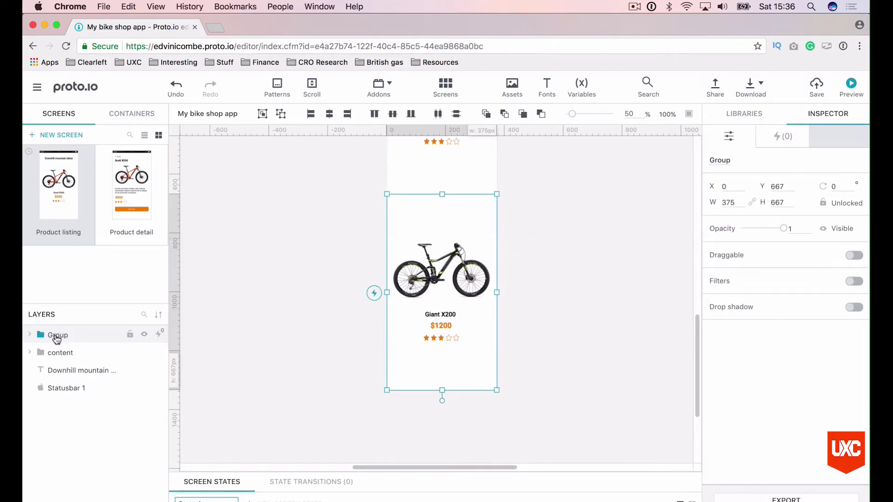
double_click(57, 335)
type("2nd product")
key("Return")
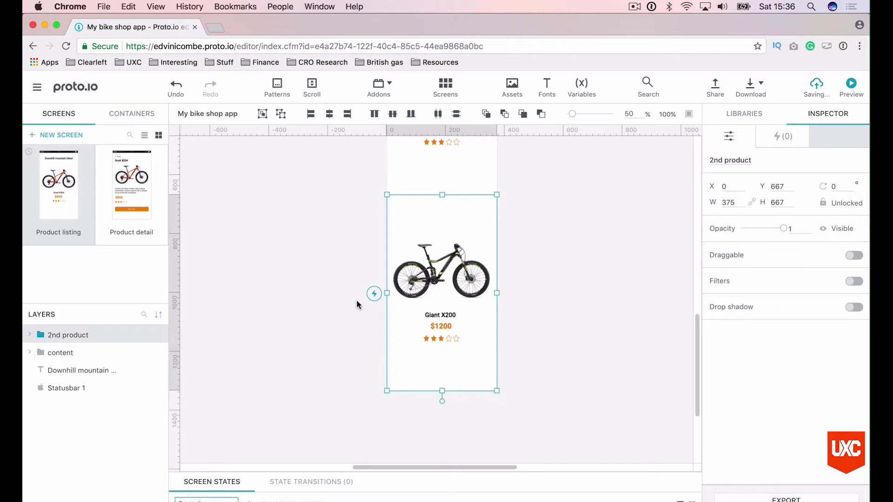
scroll(357, 303, "up", 5)
- Group the listing title and first card as '1st product' and move it above 2nd product
left_click_drag(372, 194, 507, 331)
key("super+g")
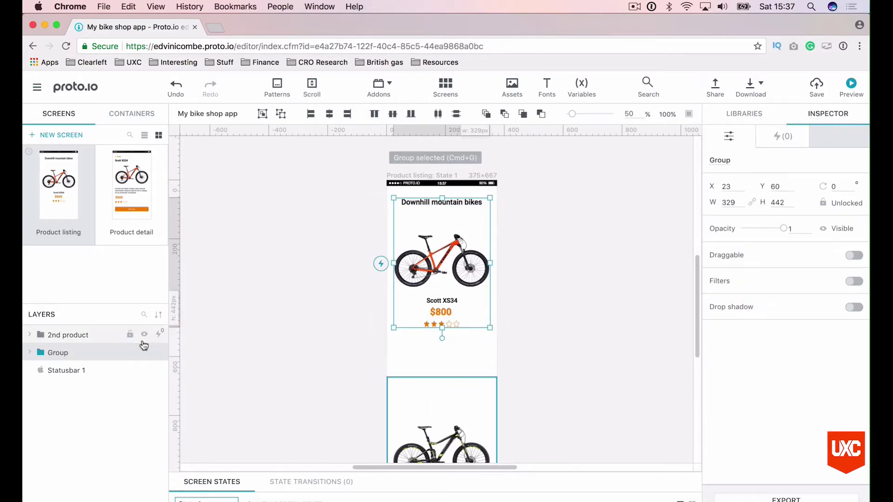
double_click(62, 352)
type("1st product")
key("Return")
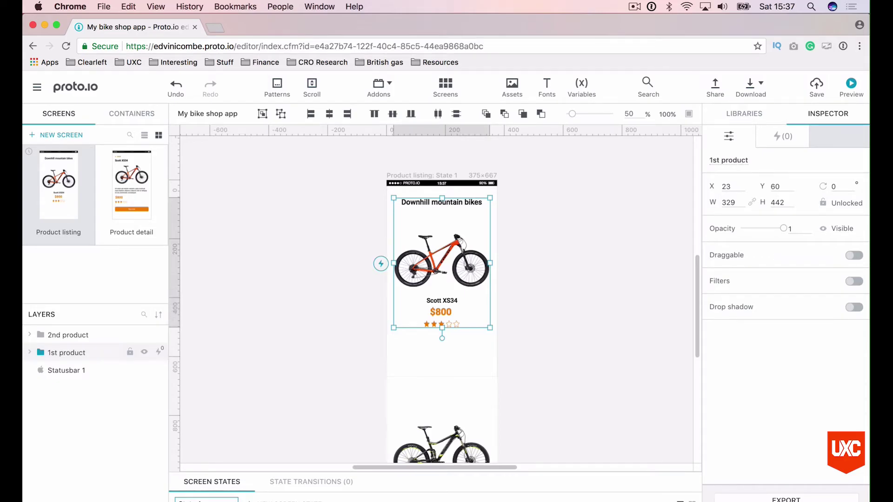
left_click_drag(70, 353, 73, 328)
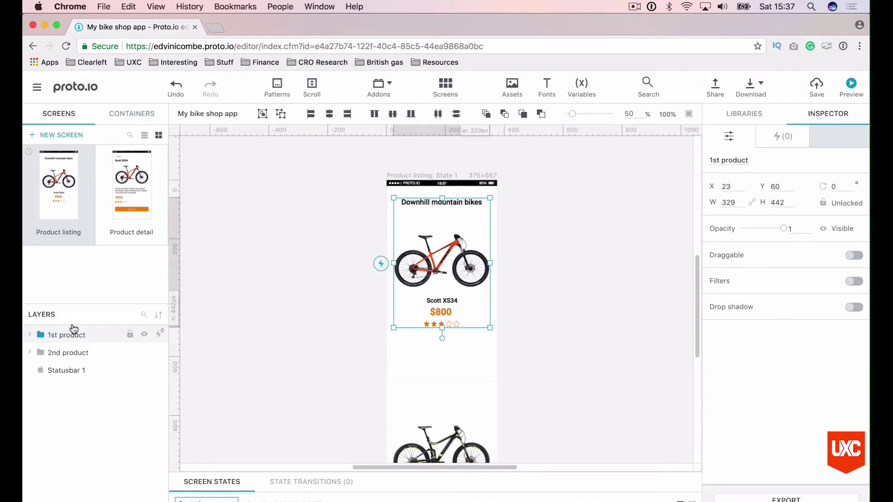
left_click(530, 217)
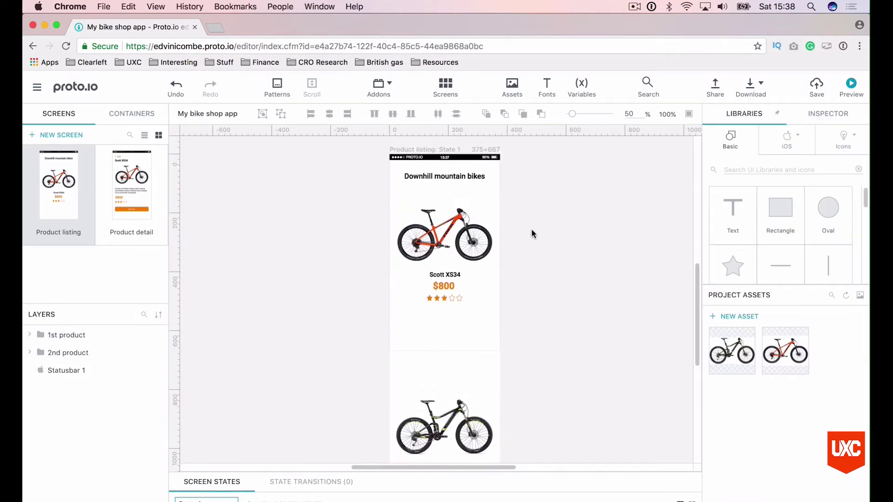
- Group both product cards and the status bar into one 375×1334 group named 'bikes'
left_click_drag(372, 149, 511, 442)
scroll(536, 369, "down", 3)
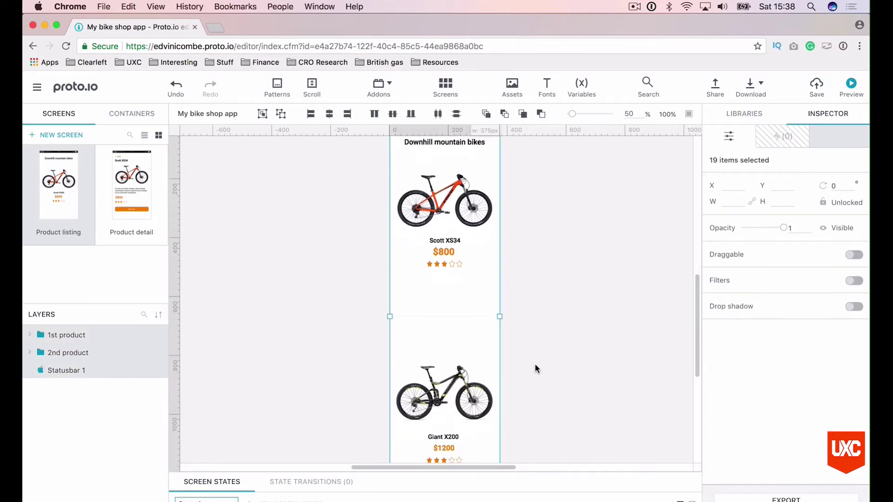
key("super+g")
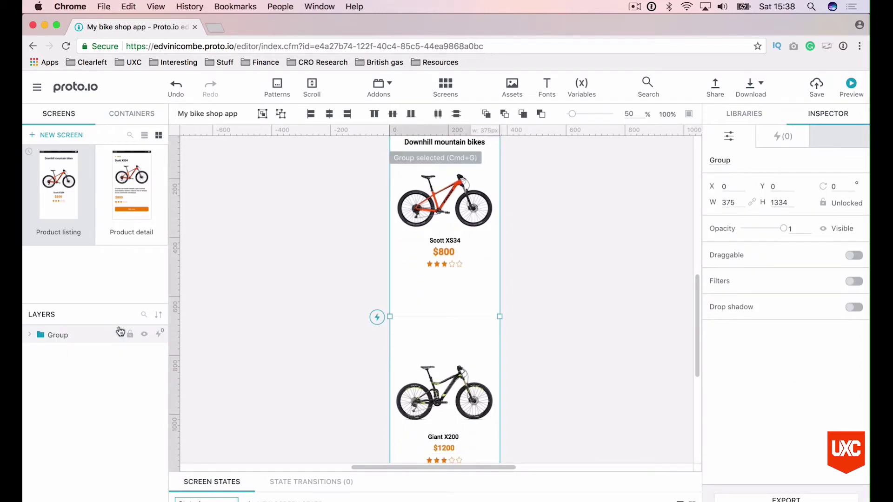
double_click(58, 335)
type("bikes")
key("Return")
scroll(328, 312, "up", 3)
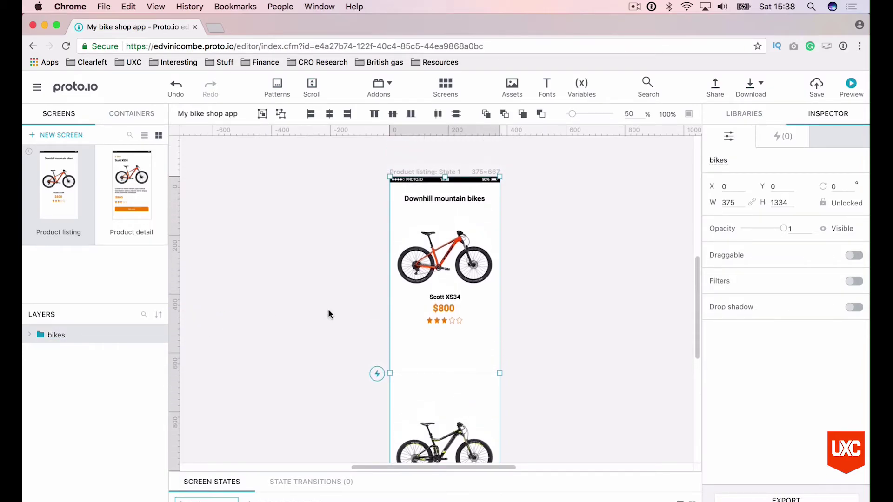
- Convert the bikes group into a vertically scrolling container with snap (carousel) enabled
right_click(449, 245)
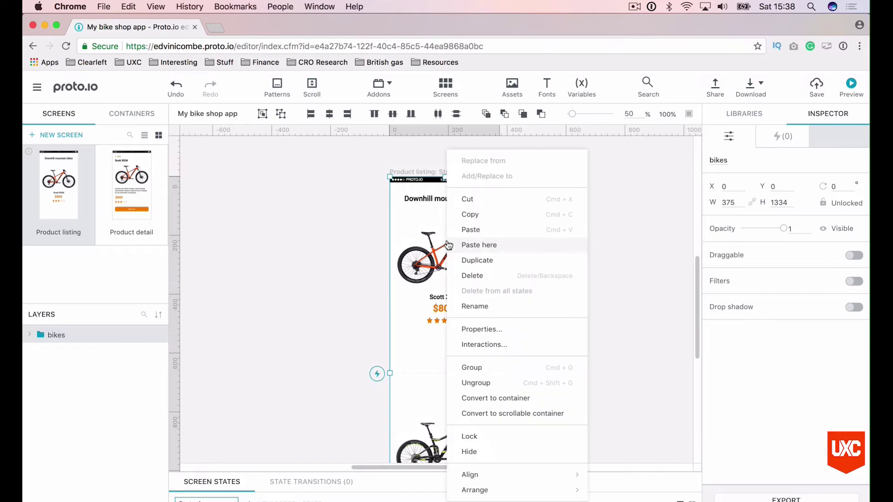
left_click(498, 413)
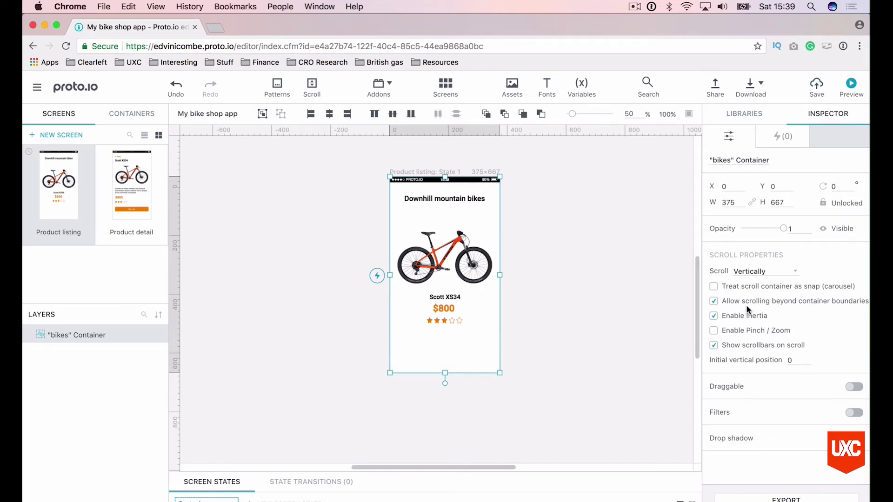
left_click(757, 273)
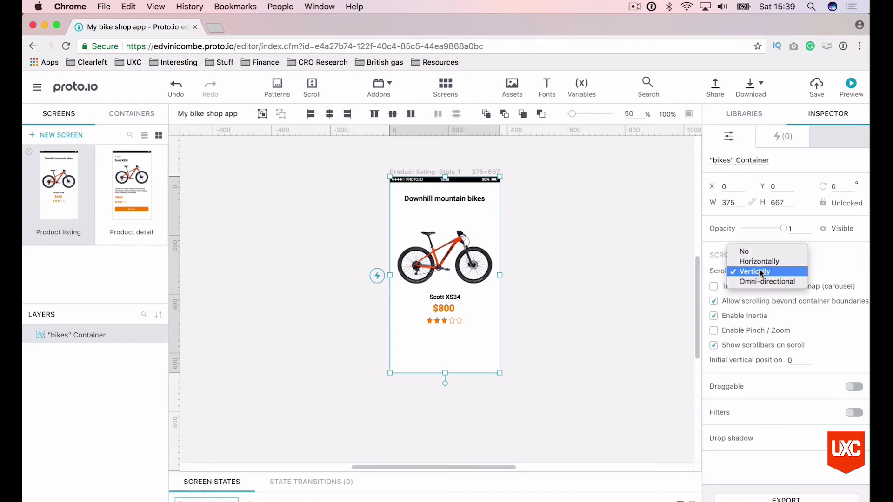
left_click(760, 271)
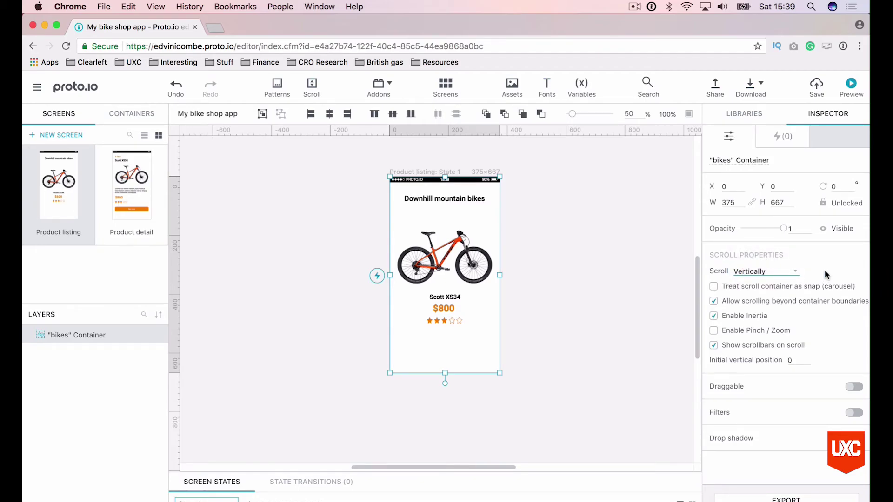
left_click(714, 287)
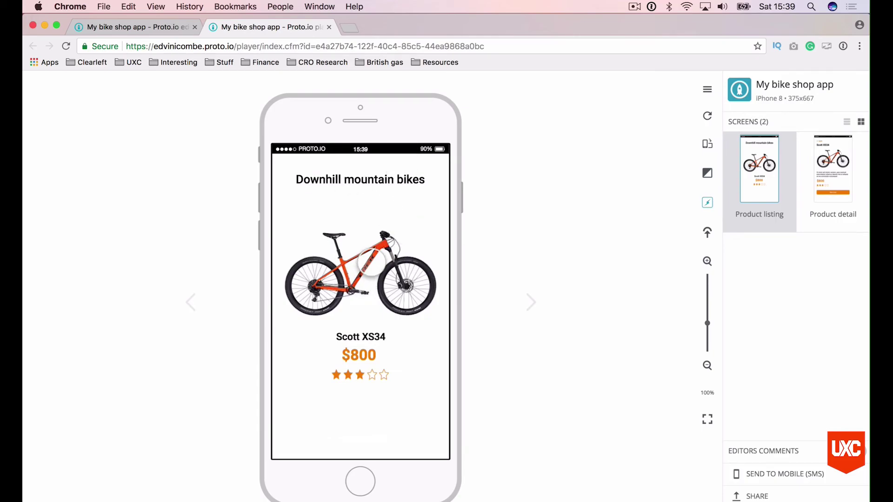
- Scroll the preview between the Scott XS34 and Giant X200 cards, then review the container's scroll settings
scroll(371, 262, "down", 5)
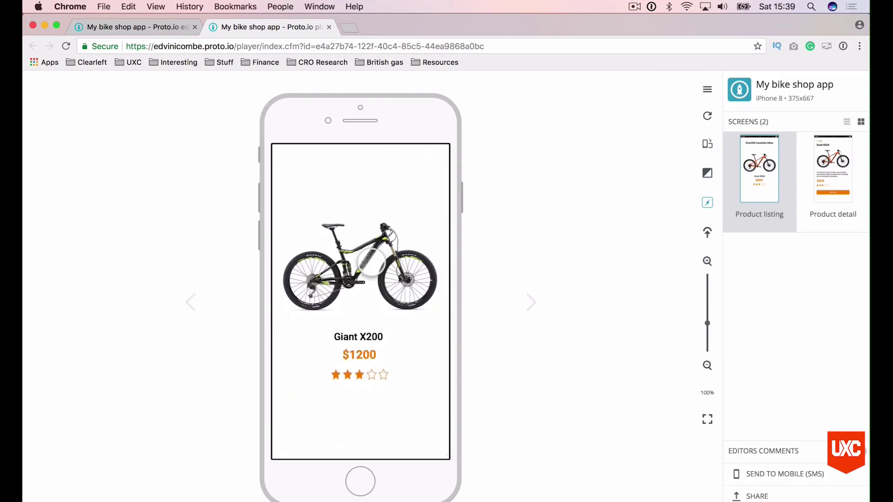
scroll(371, 261, "up", 5)
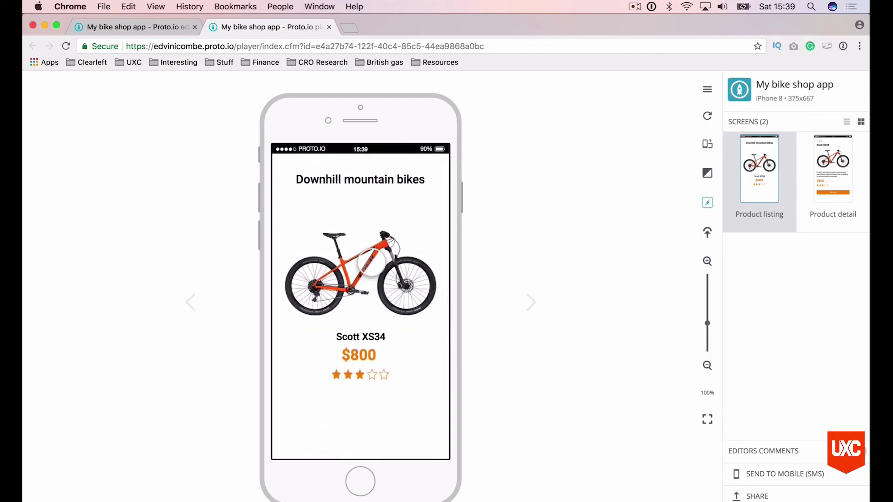
scroll(372, 261, "down", 5)
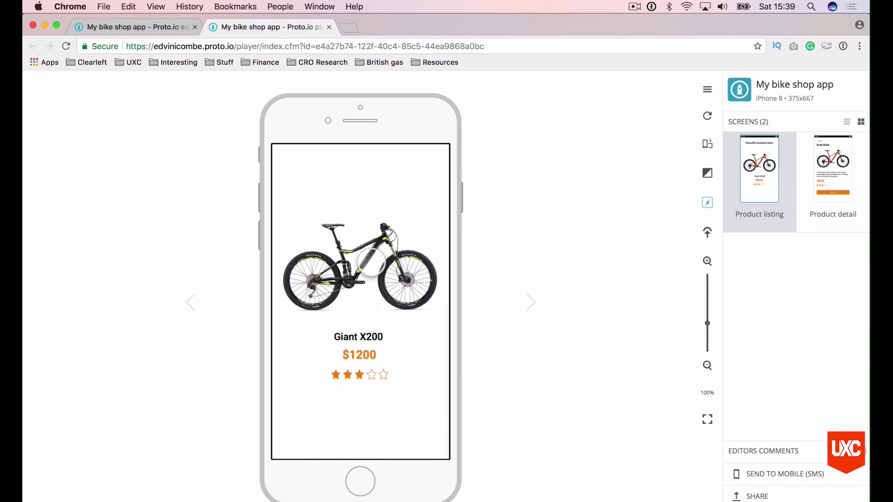
left_click(153, 27)
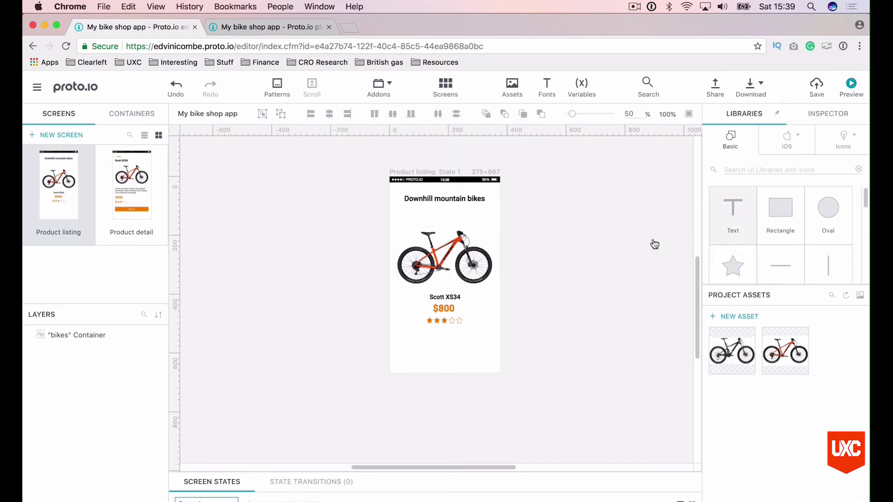
left_click(450, 255)
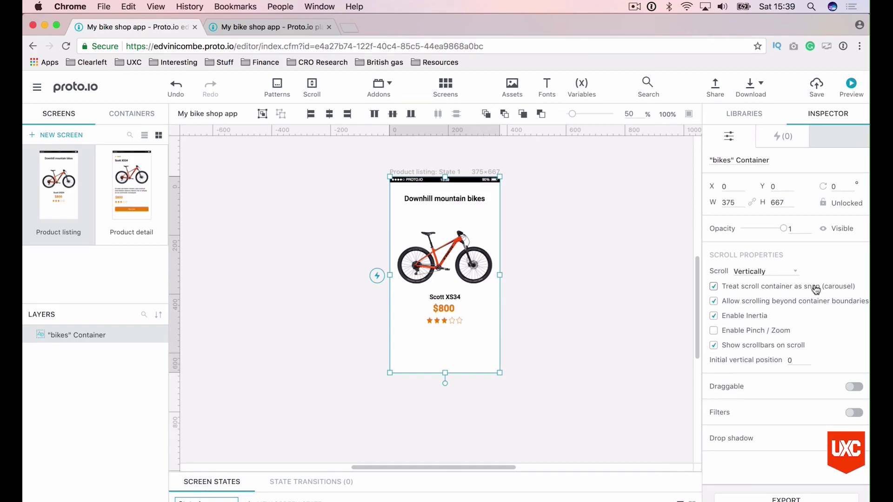
- Retest the snapping scroll in the player, then return to the editor and deselect the container
left_click(279, 27)
scroll(373, 244, "up", 5)
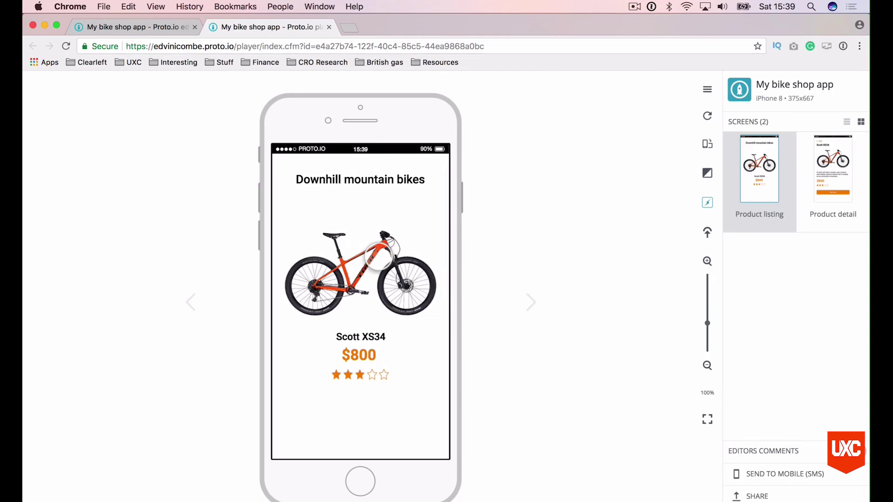
scroll(379, 256, "down", 5)
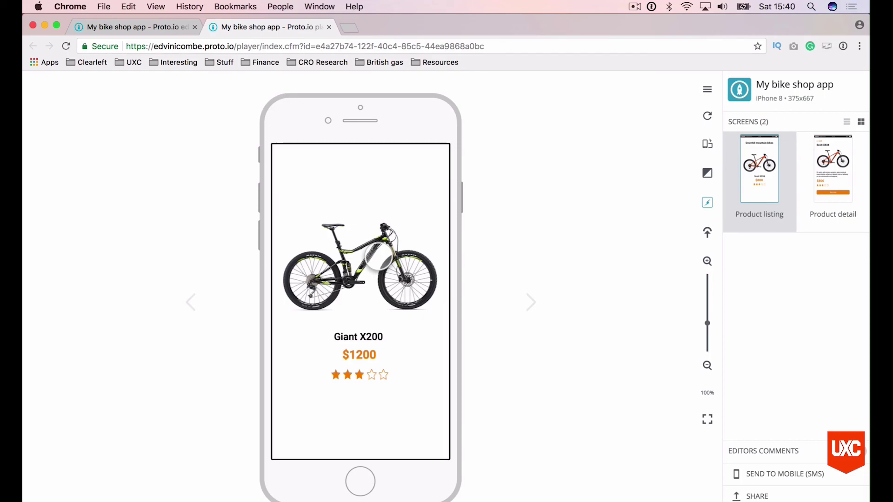
scroll(378, 255, "up", 5)
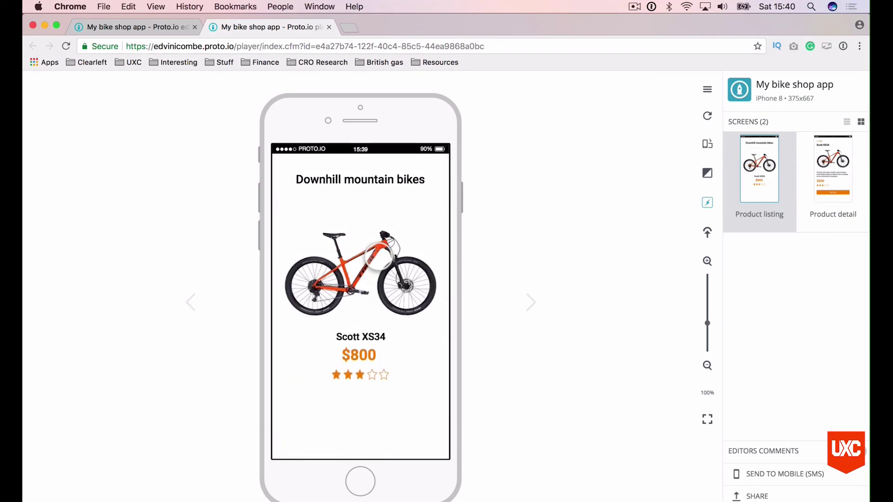
key("super+alt+Left")
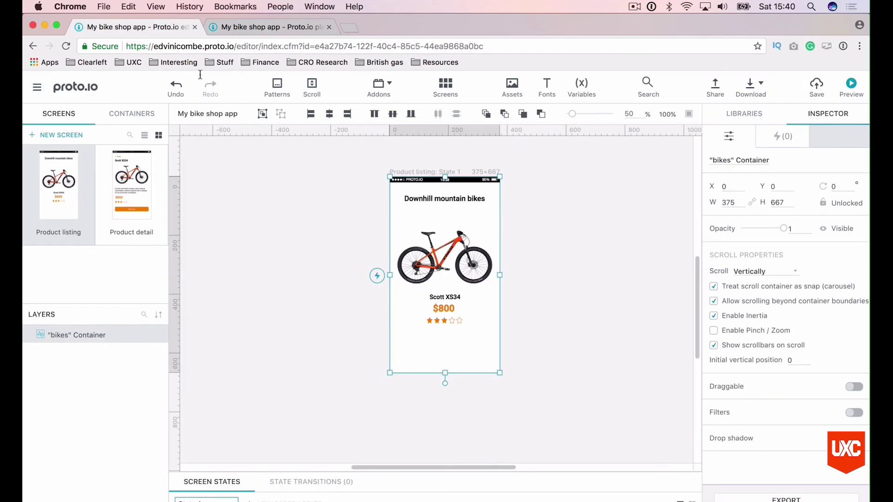
left_click(368, 225)
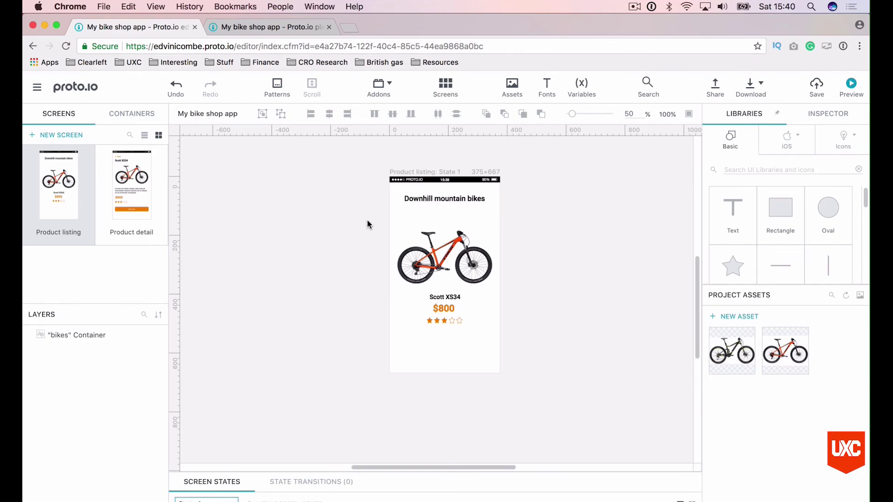